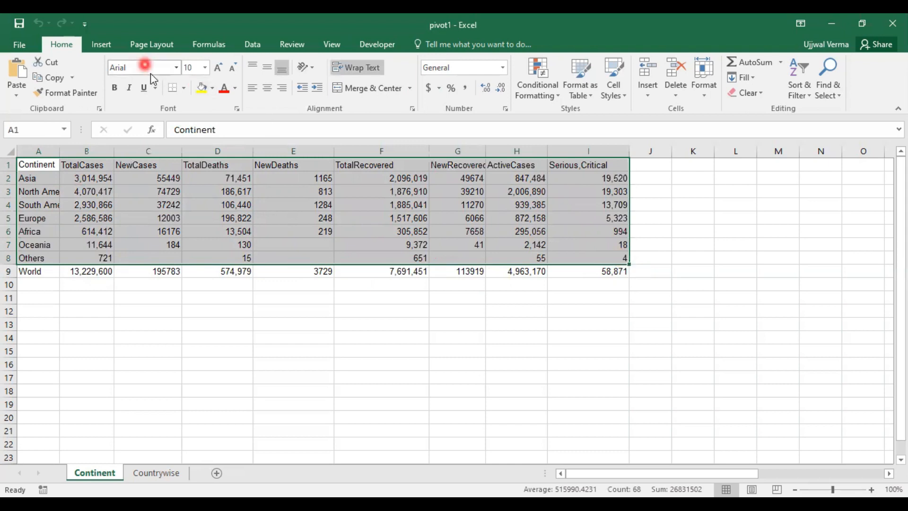
Step: Create a PivotTable on a new worksheet from the selected Continent data, range A1:I8
{"action": "left_click", "coordinate": [107, 44]}
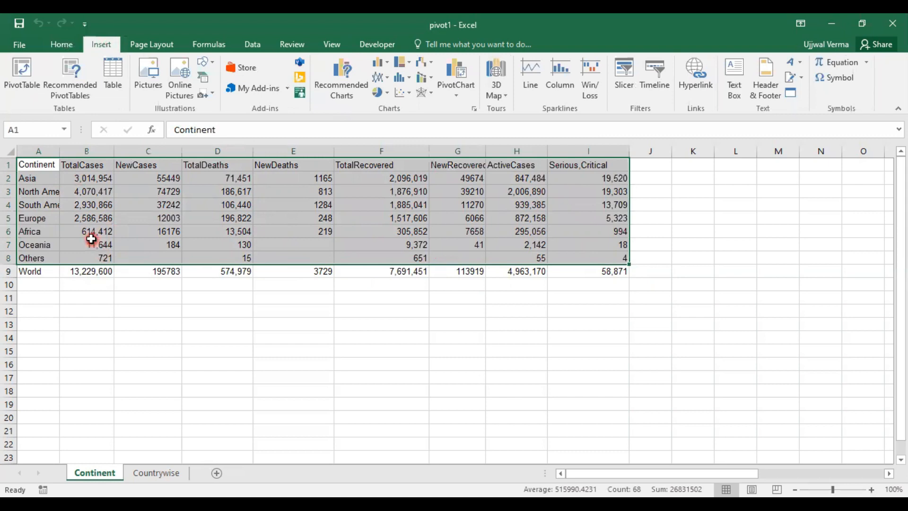
{"action": "left_click", "coordinate": [29, 82]}
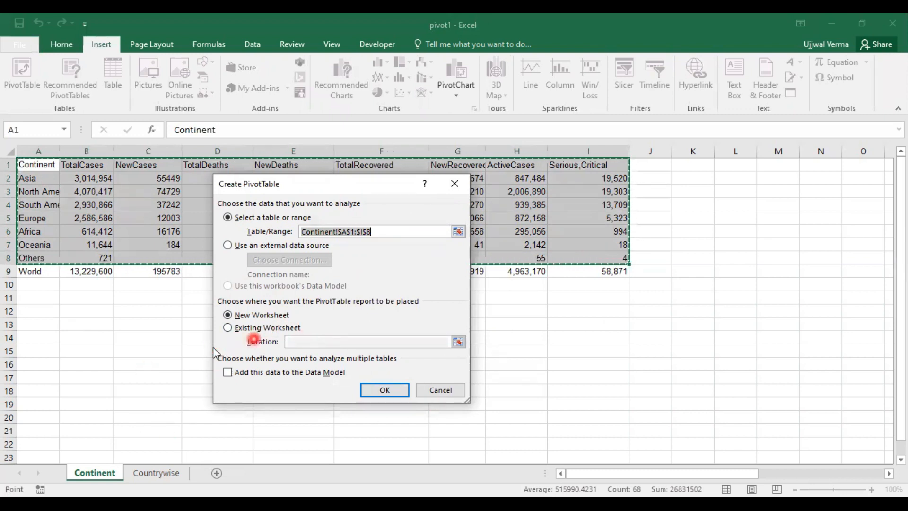
{"action": "left_click", "coordinate": [395, 399]}
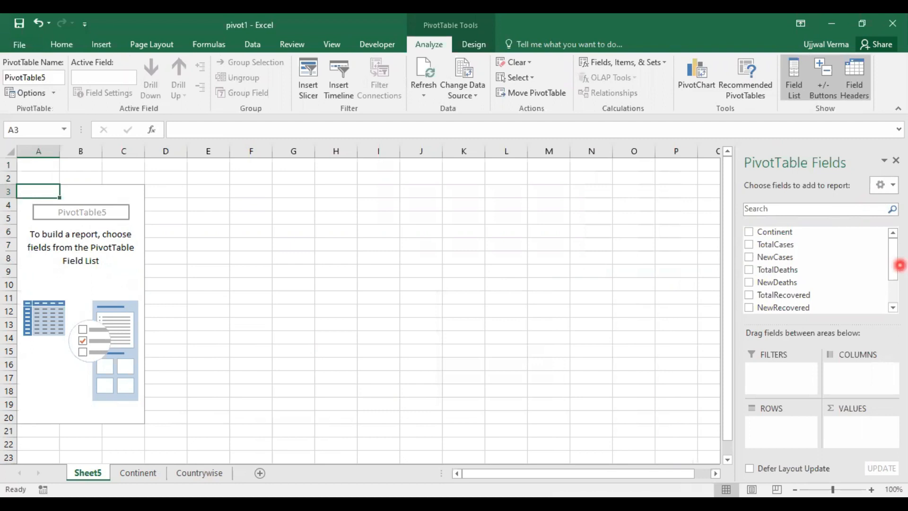
Step: Add Continent as the PivotTable's row field and TotalCases as a summed value
{"action": "left_click", "coordinate": [758, 196]}
{"action": "left_click_drag", "start_coordinate": [828, 182], "coordinate": [892, 233]}
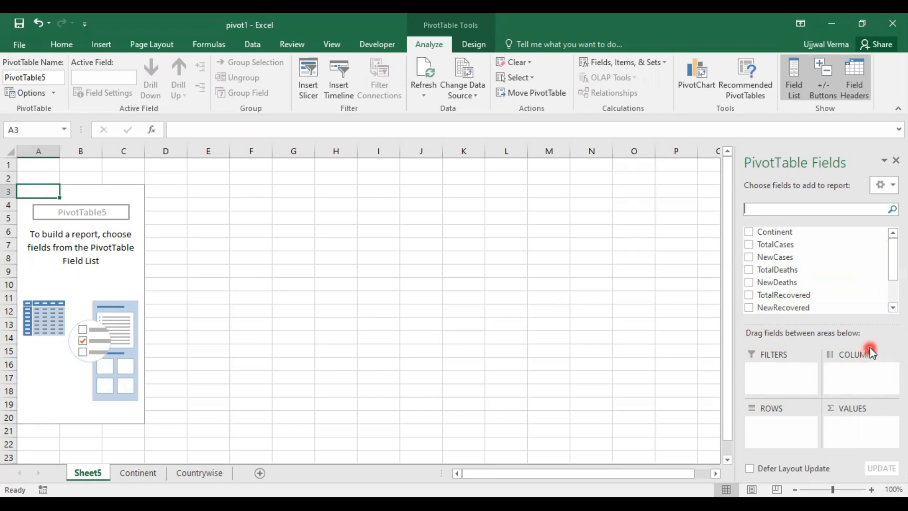
{"action": "left_click", "coordinate": [749, 232]}
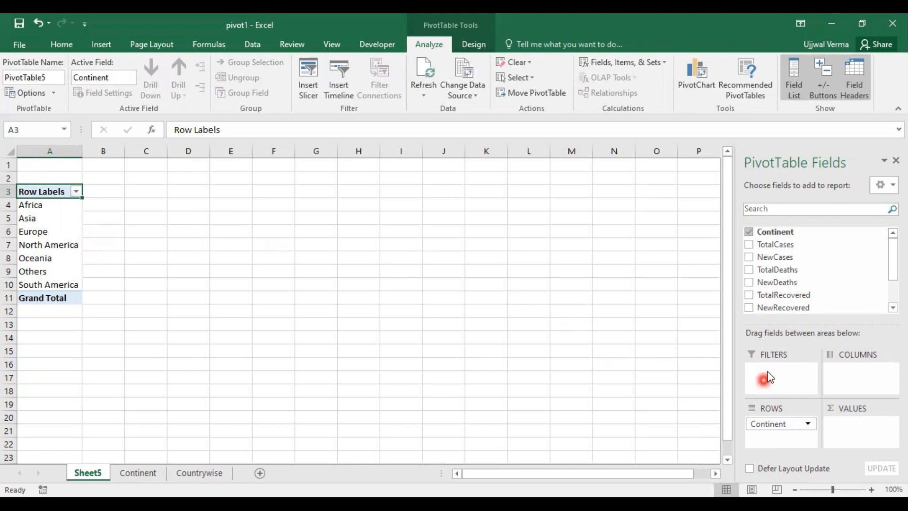
{"action": "left_click", "coordinate": [750, 245]}
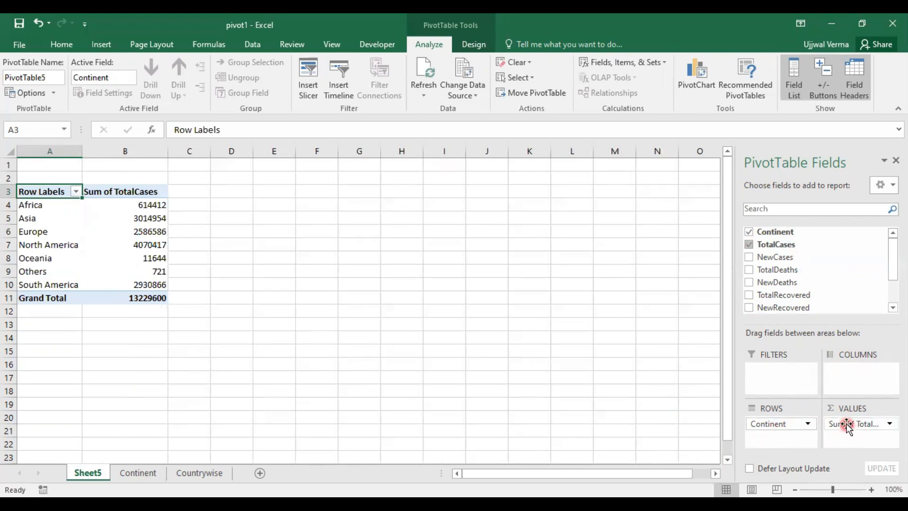
Step: Try TotalCases as a column field of the PivotTable and move it back to the values
{"action": "left_click_drag", "start_coordinate": [847, 425], "coordinate": [857, 377]}
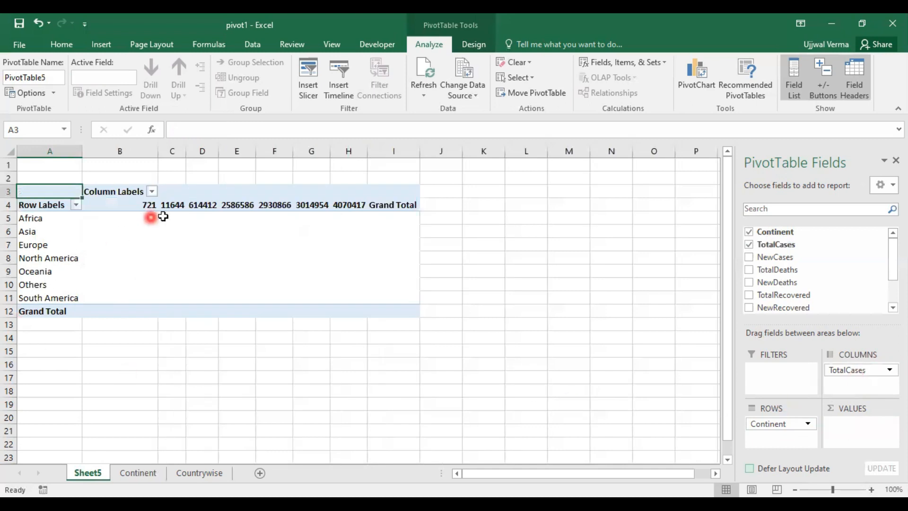
{"action": "left_click_drag", "start_coordinate": [851, 371], "coordinate": [855, 425]}
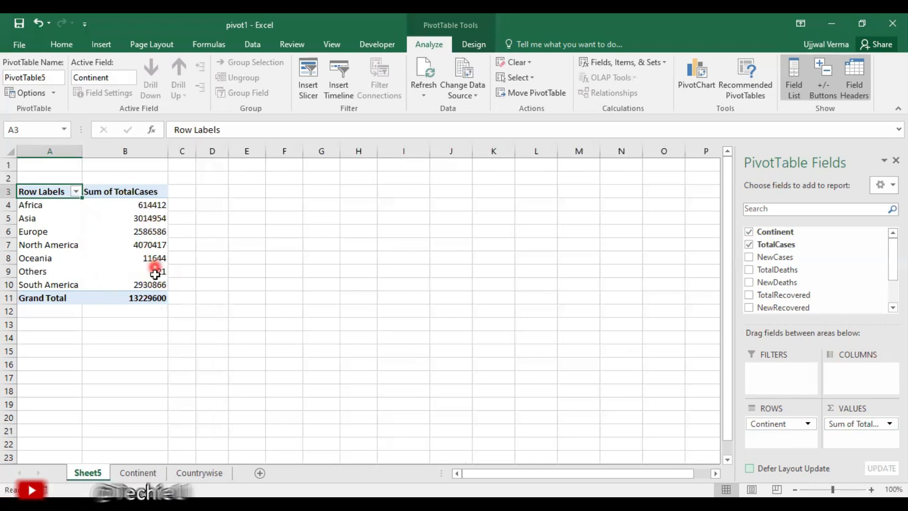
{"action": "left_click_drag", "start_coordinate": [849, 424], "coordinate": [851, 376]}
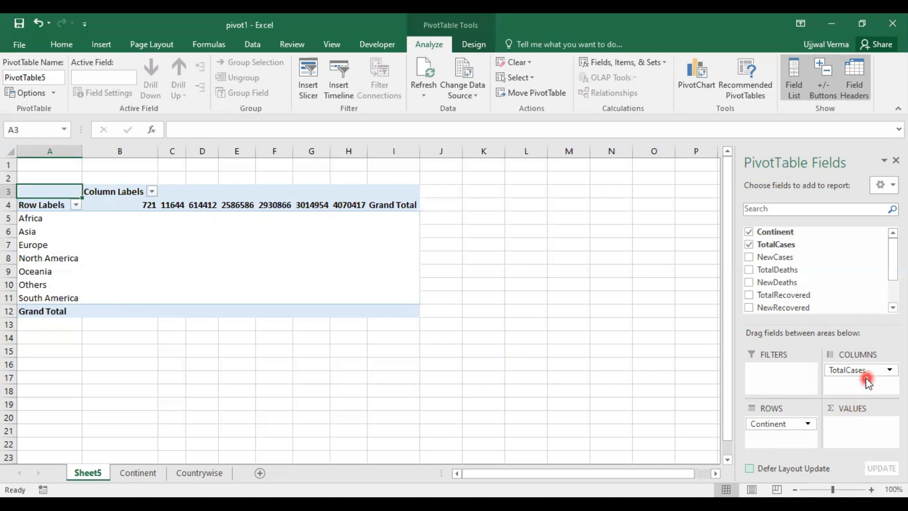
{"action": "left_click_drag", "start_coordinate": [859, 376], "coordinate": [851, 431]}
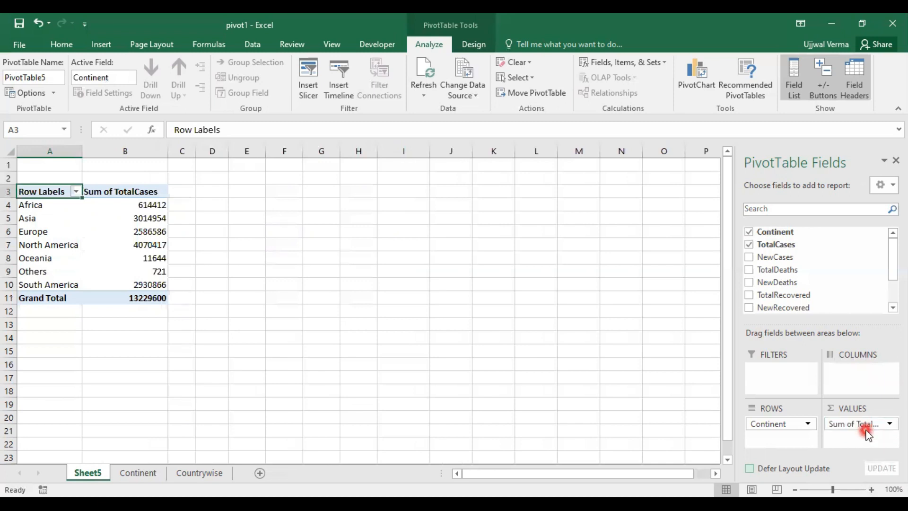
Step: Move TotalCases to the rows beneath Continent and add TotalDeaths and TotalRecovered as summed values
{"action": "left_click_drag", "start_coordinate": [866, 430], "coordinate": [785, 447]}
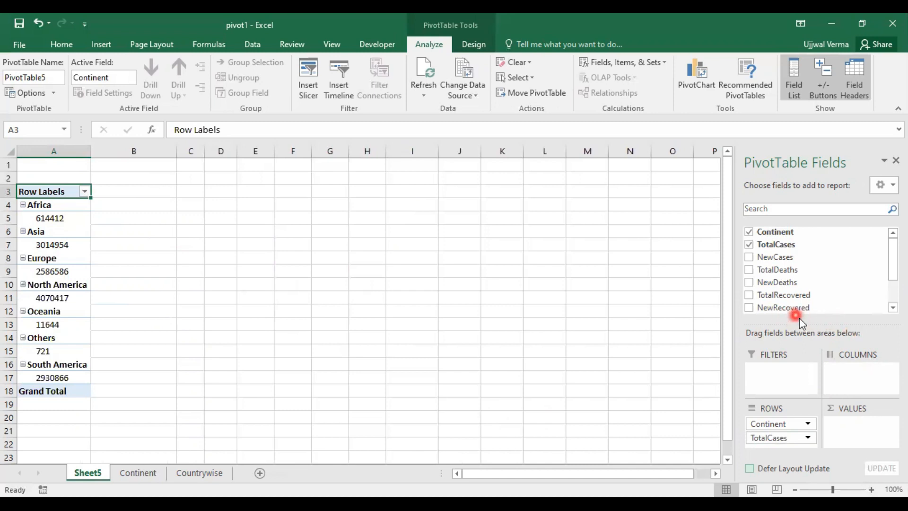
{"action": "left_click", "coordinate": [750, 270]}
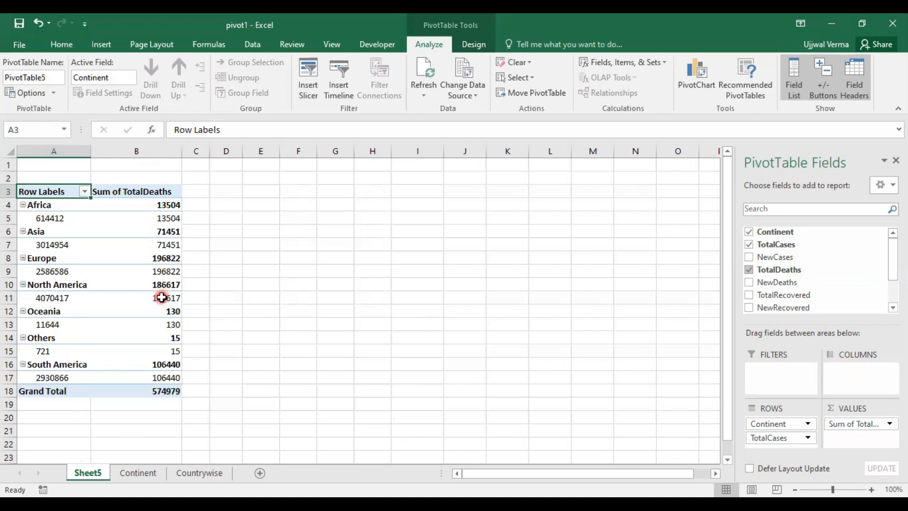
{"action": "scroll", "coordinate": [822, 374], "scroll_direction": "down", "scroll_amount": 2}
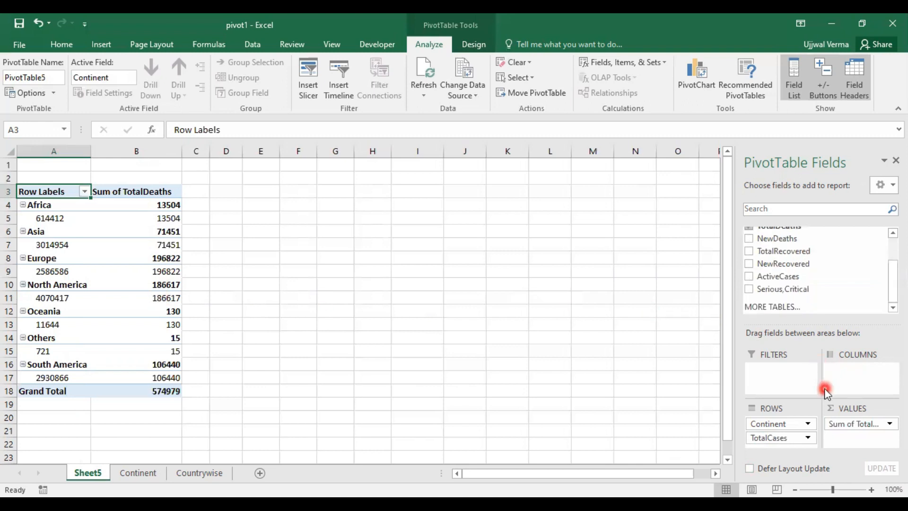
{"action": "scroll", "coordinate": [825, 392], "scroll_direction": "up", "scroll_amount": 2}
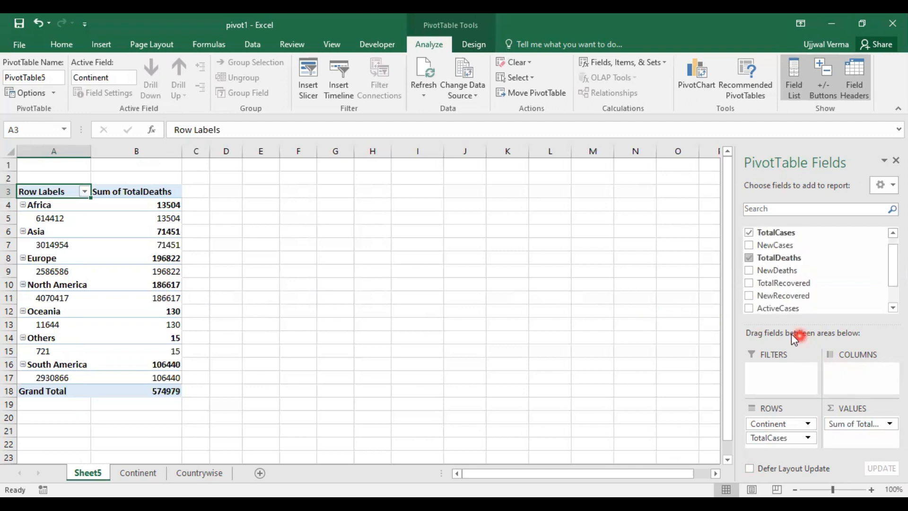
{"action": "left_click", "coordinate": [750, 282]}
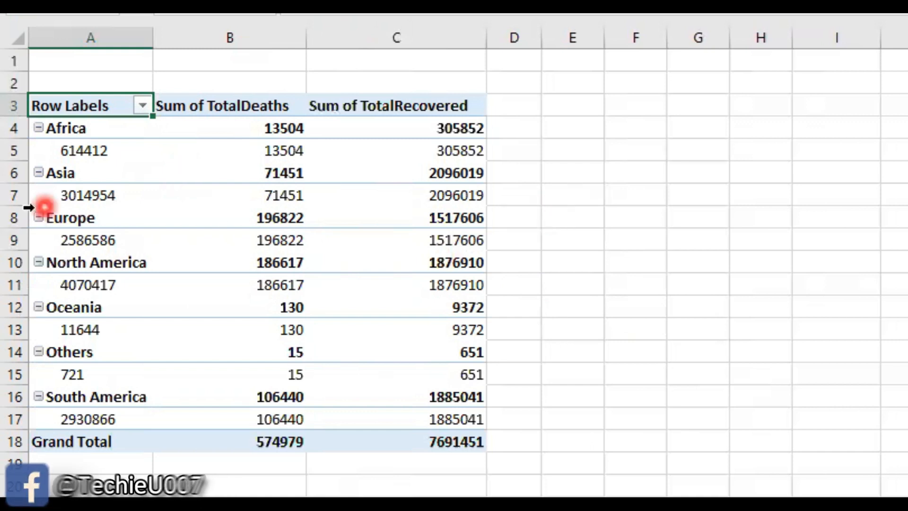
Step: Compare Africa's subtotal row with its detail row across the total cases, deaths and recovered figures
{"action": "left_click", "coordinate": [278, 133]}
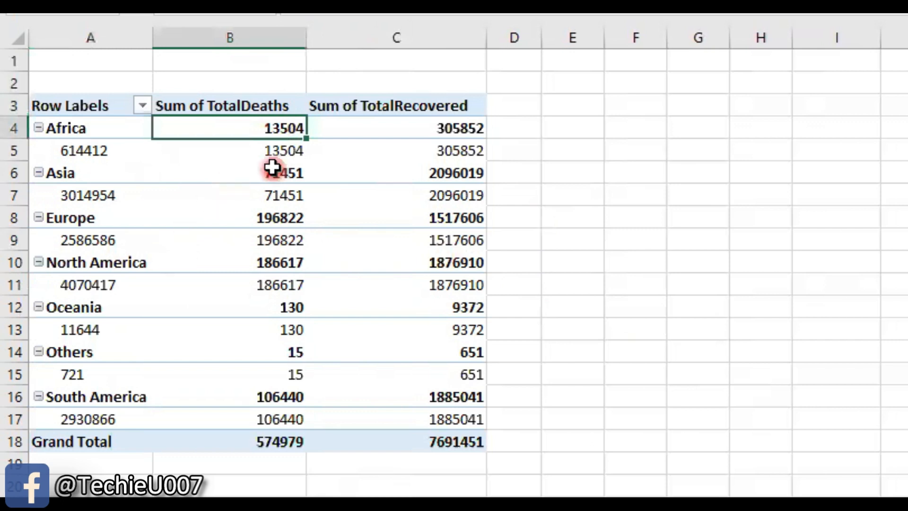
{"action": "left_click", "coordinate": [292, 153]}
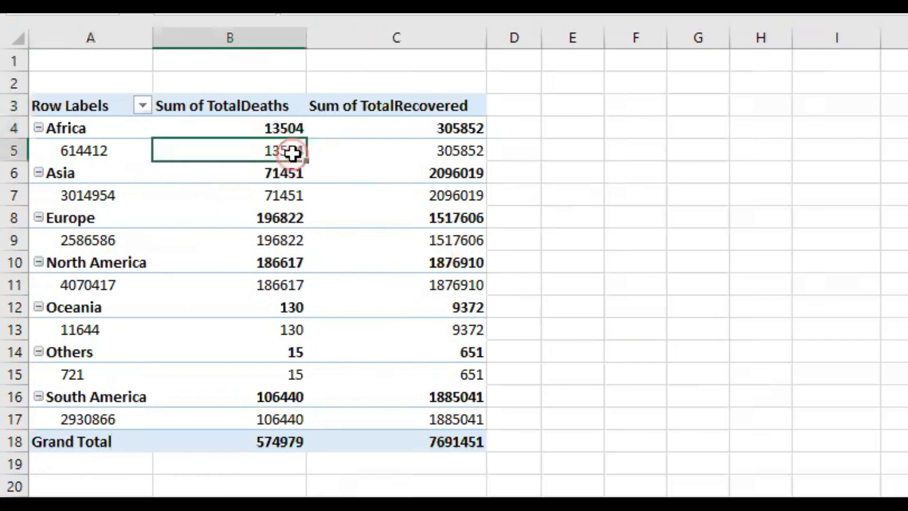
{"action": "left_click", "coordinate": [99, 153]}
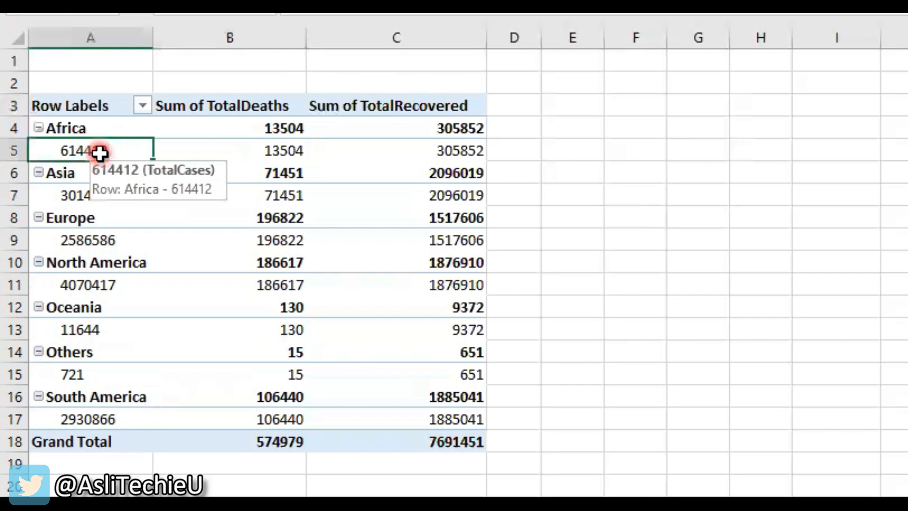
{"action": "left_click", "coordinate": [260, 134]}
{"action": "left_click", "coordinate": [262, 152]}
{"action": "left_click", "coordinate": [477, 127]}
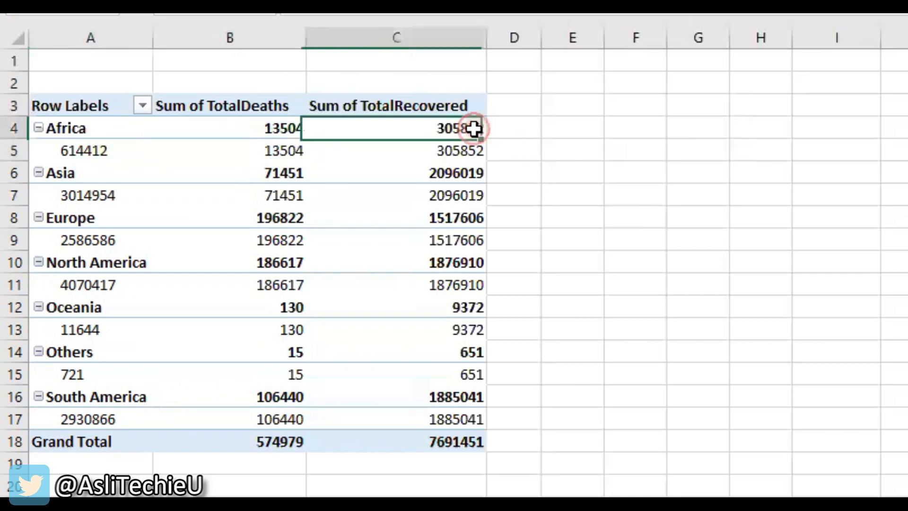
{"action": "left_click", "coordinate": [468, 152]}
{"action": "left_click", "coordinate": [255, 109]}
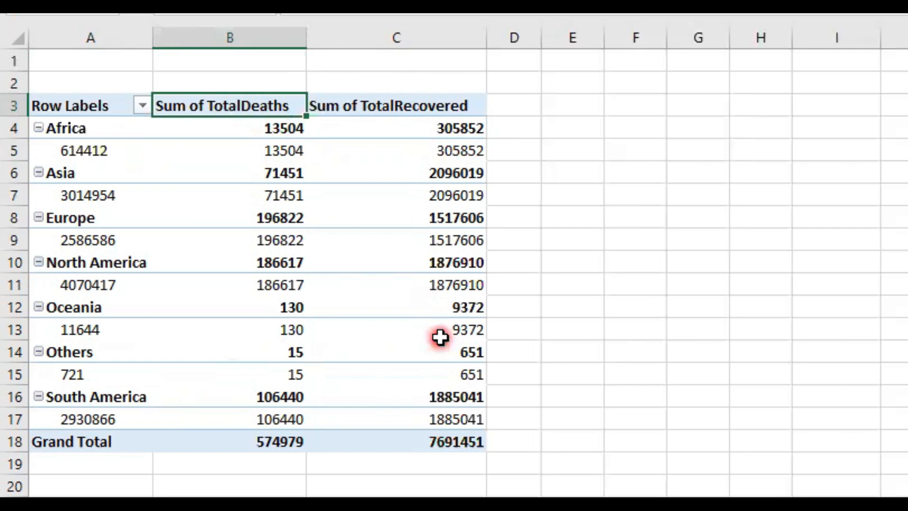
{"action": "mouse_move", "coordinate": [441, 337]}
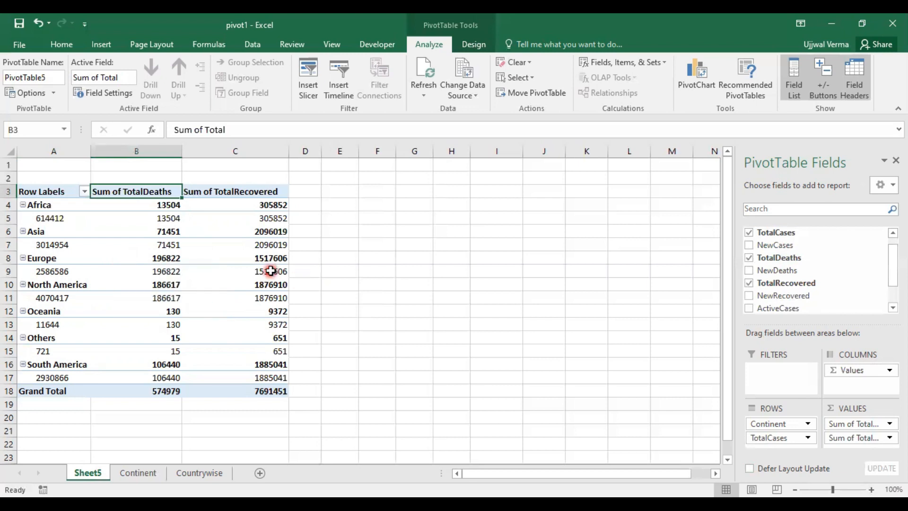
{"action": "mouse_move", "coordinate": [271, 271]}
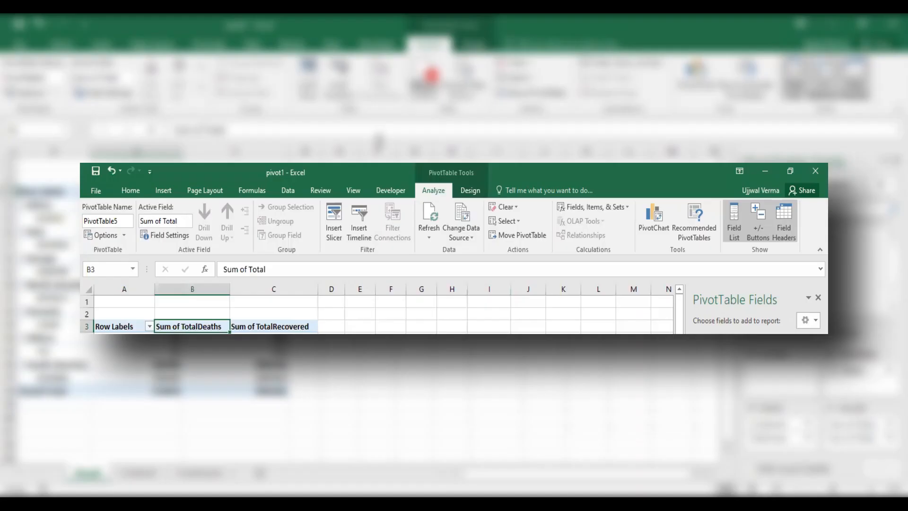
Step: Turn off the PivotTable's subtotals and switch its report layout to tabular form
{"action": "left_click", "coordinate": [473, 194]}
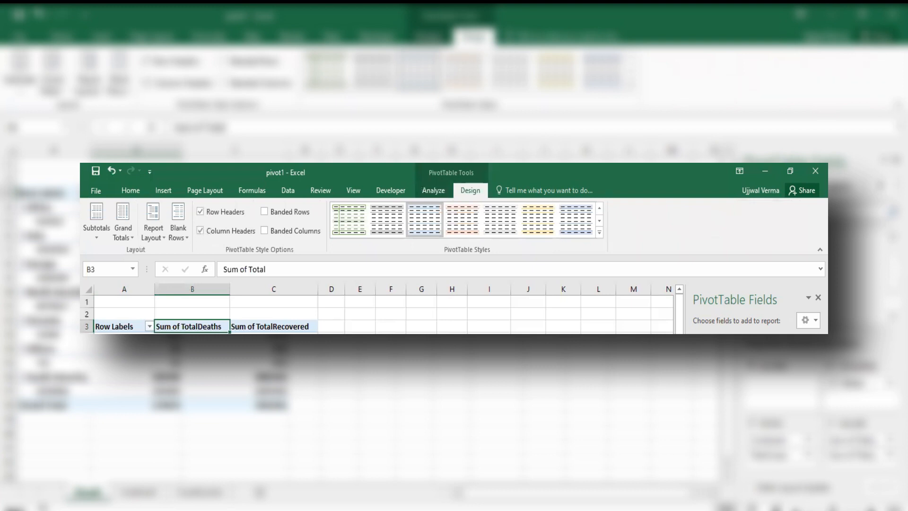
{"action": "left_click", "coordinate": [105, 238]}
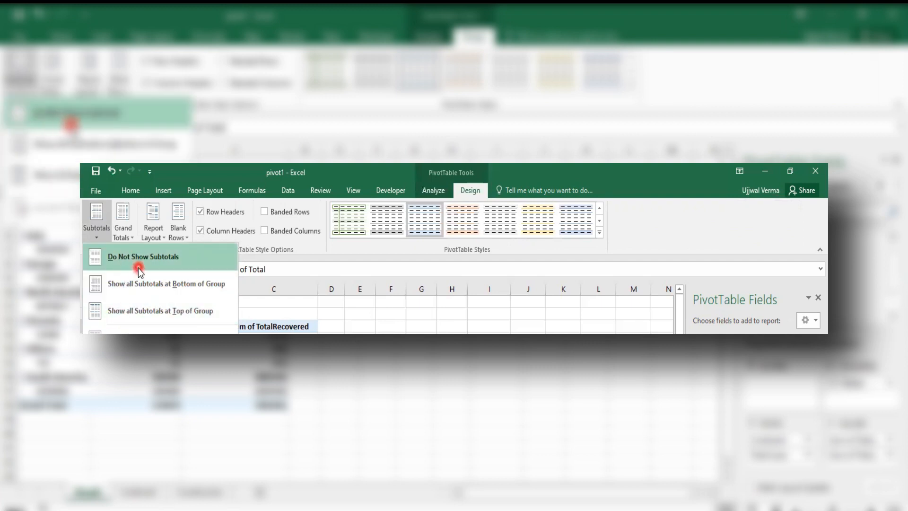
{"action": "left_click", "coordinate": [167, 263]}
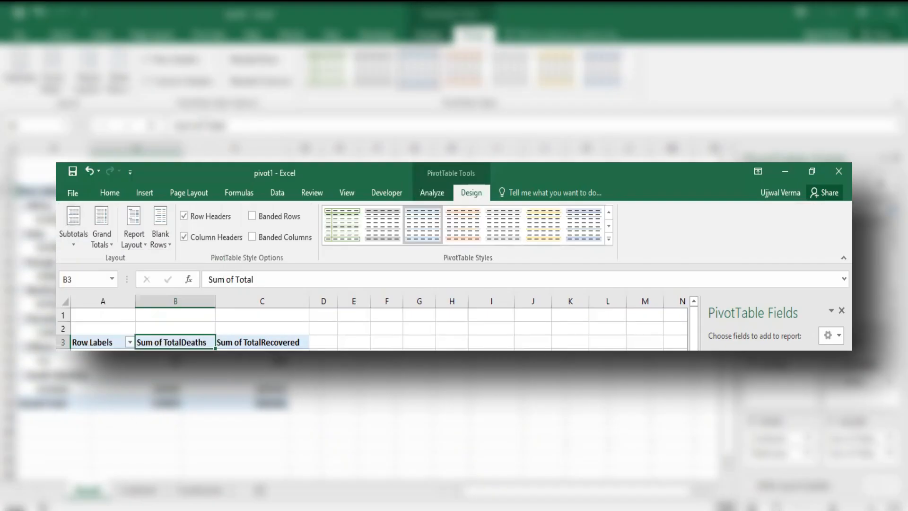
{"action": "left_click", "coordinate": [135, 243]}
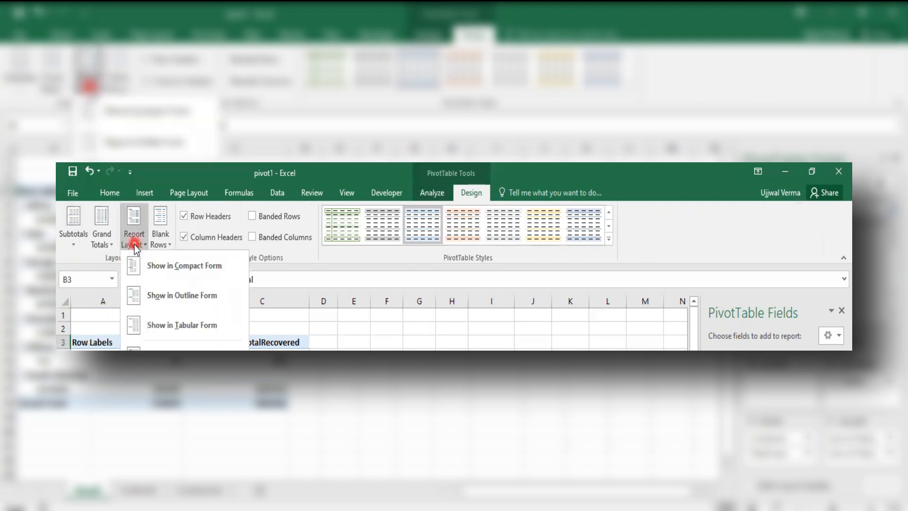
{"action": "left_click", "coordinate": [172, 325]}
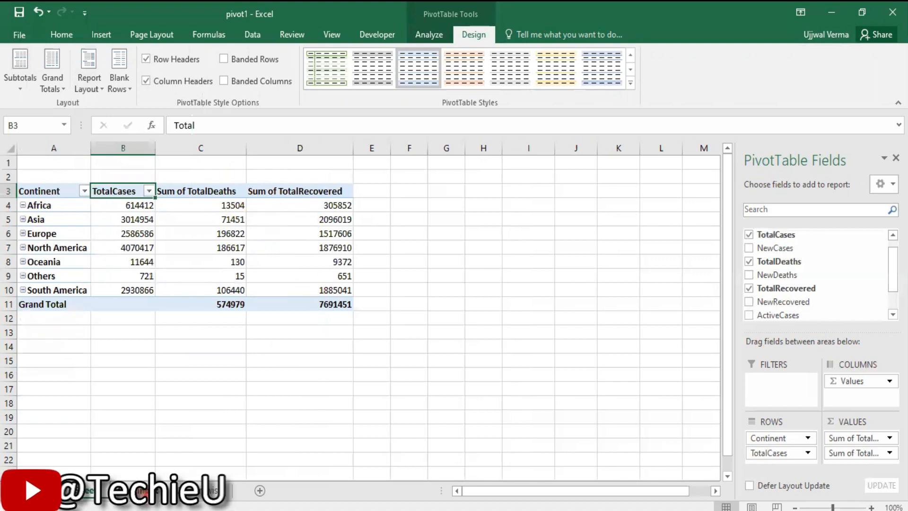
Step: Create a second PivotTable on a new worksheet from all the Countrywise data, range A1:Q217
{"action": "left_click", "coordinate": [144, 491]}
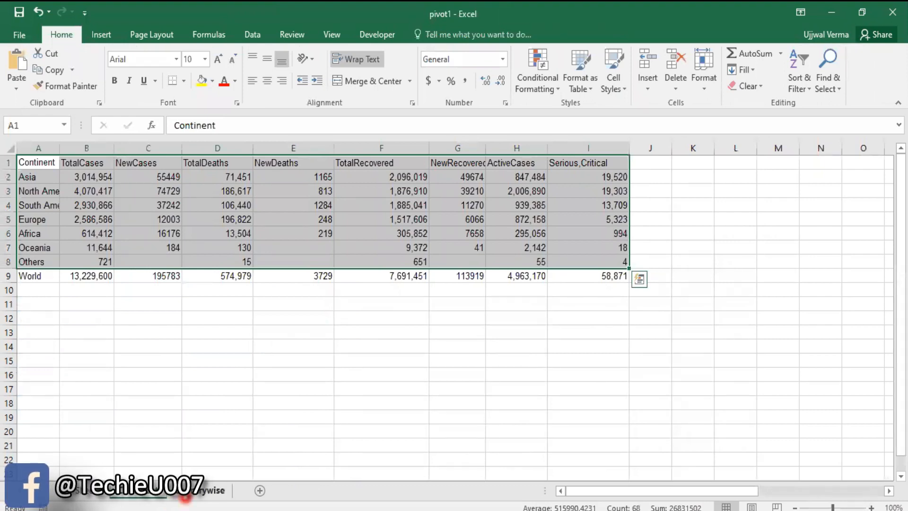
{"action": "left_click", "coordinate": [186, 494]}
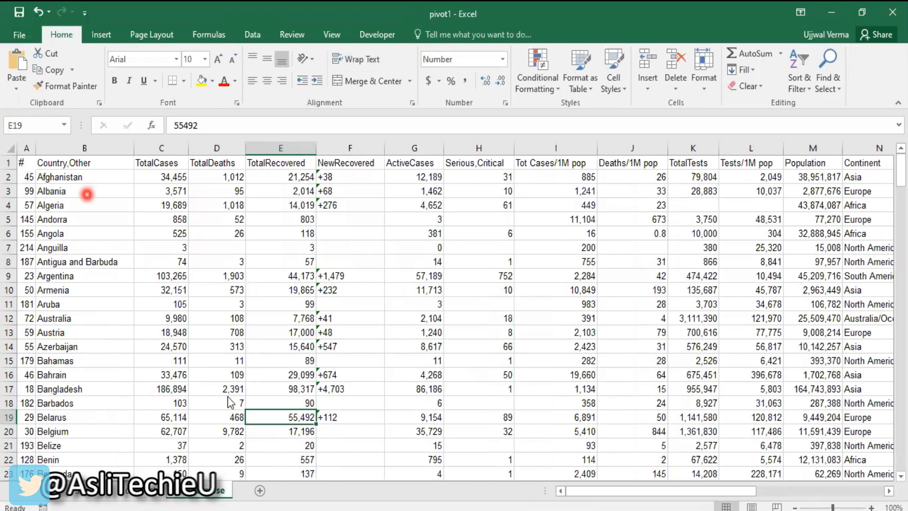
{"action": "left_click", "coordinate": [80, 221]}
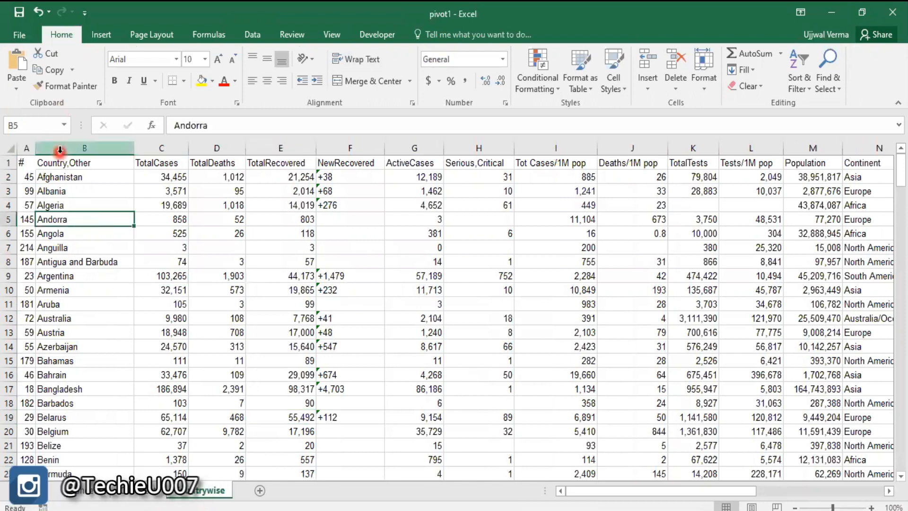
{"action": "key", "text": "ctrl+a"}
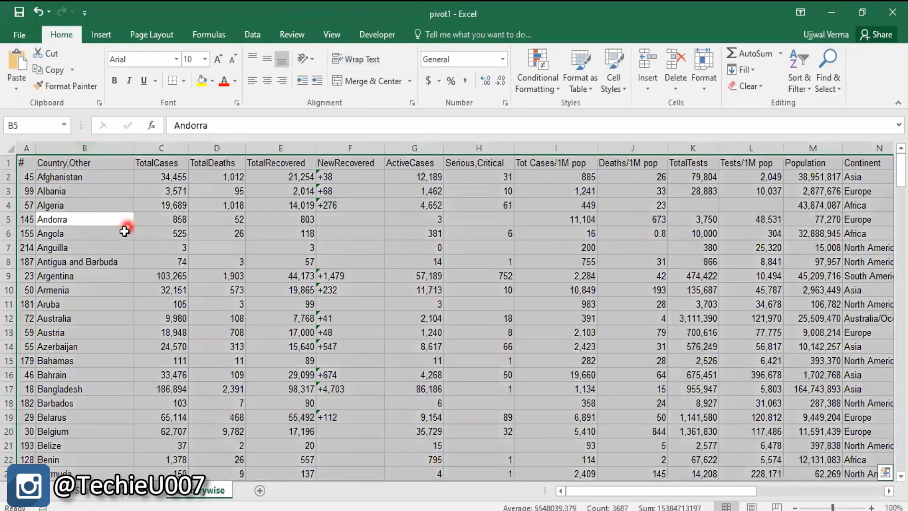
{"action": "left_click", "coordinate": [101, 36]}
{"action": "left_click", "coordinate": [24, 71]}
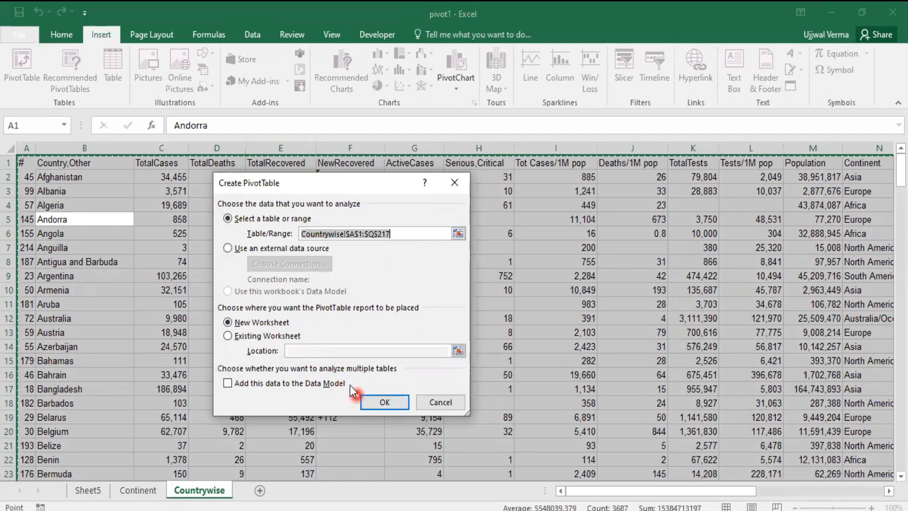
{"action": "left_click", "coordinate": [383, 404]}
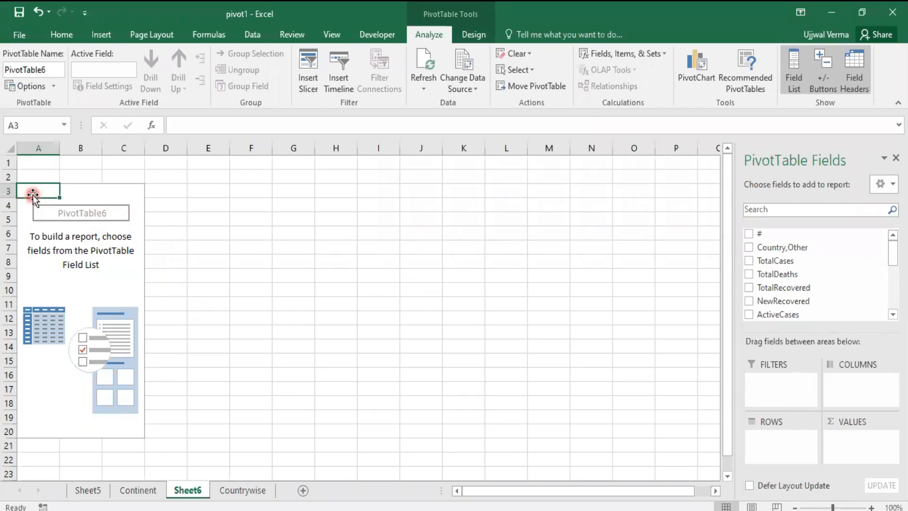
Step: Add Country,Other to the rows of the new PivotTable and look through its list of countries alongside the Countrywise source data
{"action": "left_click", "coordinate": [750, 247]}
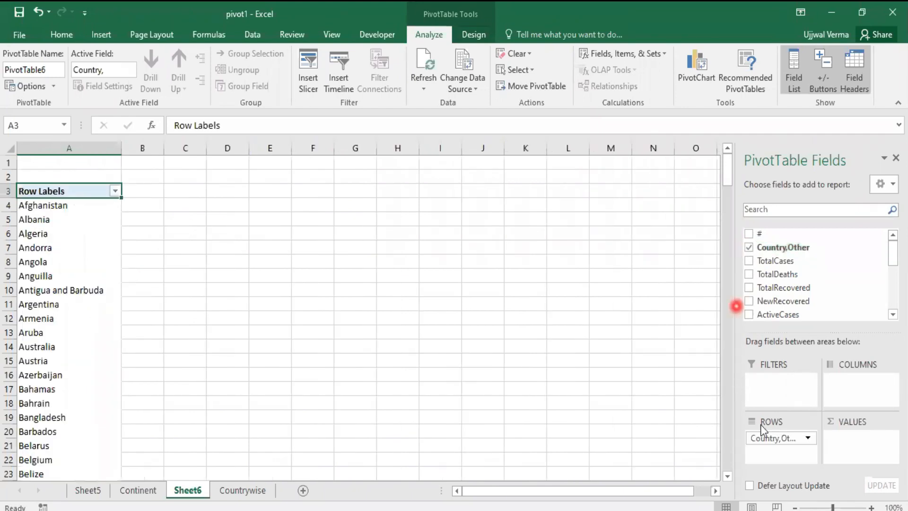
{"action": "scroll", "coordinate": [90, 313], "scroll_direction": "down", "scroll_amount": 20}
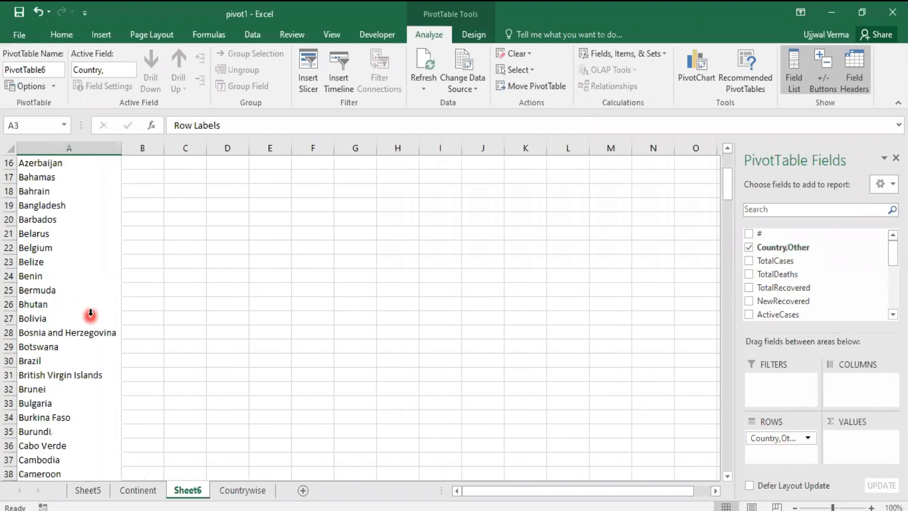
{"action": "scroll", "coordinate": [90, 313], "scroll_direction": "down", "scroll_amount": 7}
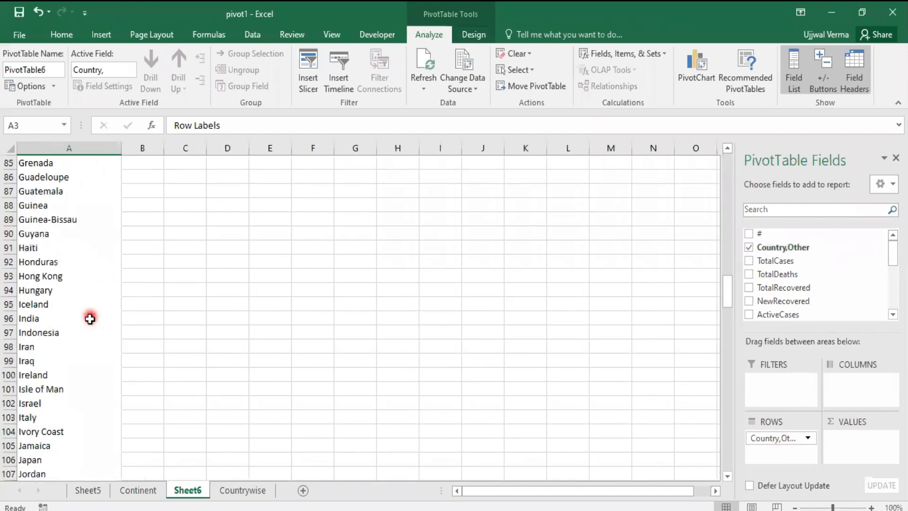
{"action": "scroll", "coordinate": [89, 319], "scroll_direction": "down", "scroll_amount": 20}
{"action": "scroll", "coordinate": [89, 319], "scroll_direction": "up", "scroll_amount": 20}
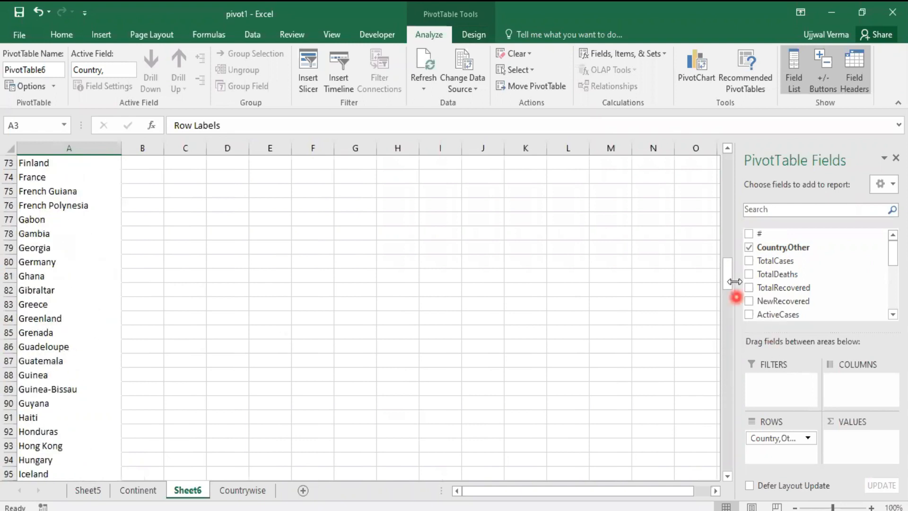
{"action": "left_click_drag", "start_coordinate": [730, 279], "coordinate": [727, 162]}
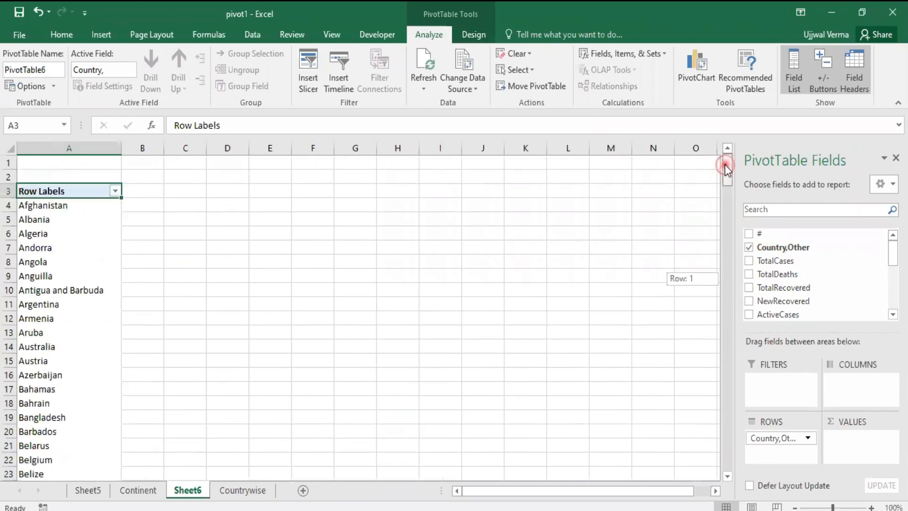
{"action": "left_click", "coordinate": [243, 490]}
{"action": "left_click", "coordinate": [189, 492]}
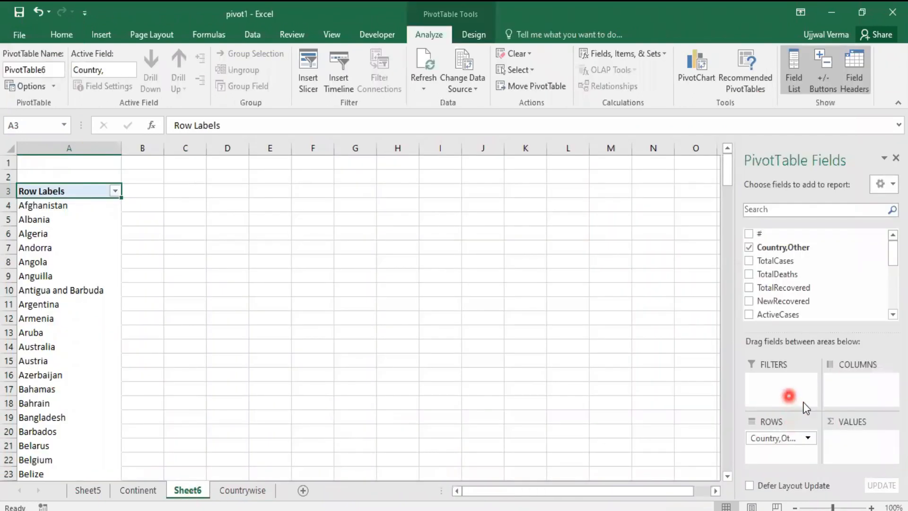
Step: Move Country,Other from the rows to the report filter and compare the layout with the continent PivotTable on Sheet5
{"action": "left_click_drag", "start_coordinate": [797, 453], "coordinate": [770, 396]}
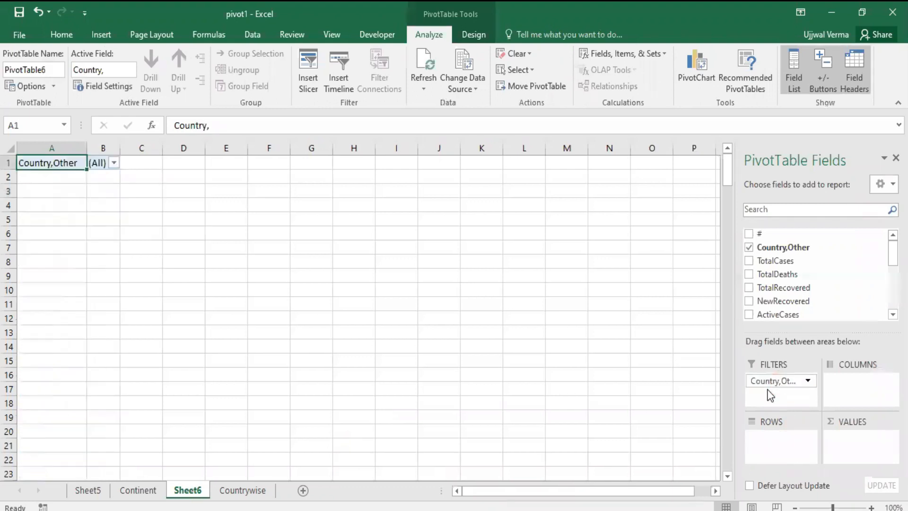
{"action": "left_click", "coordinate": [33, 161]}
{"action": "left_click", "coordinate": [93, 491]}
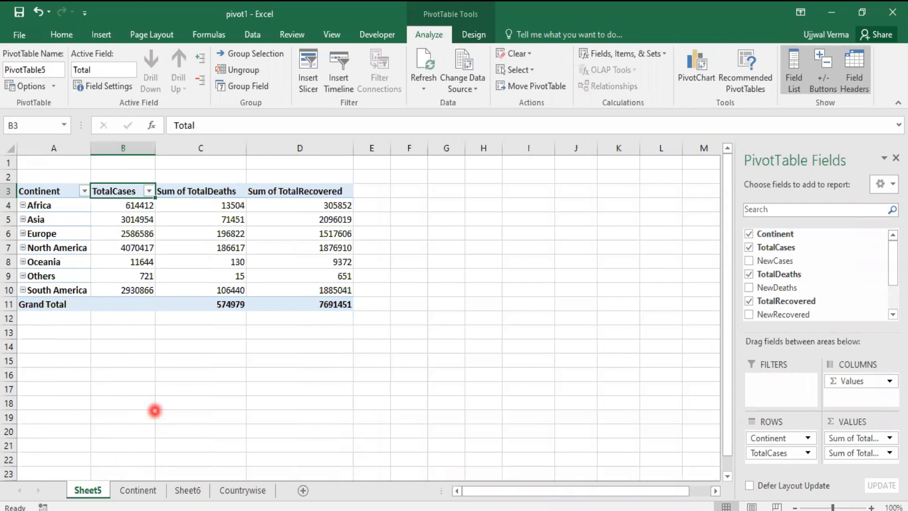
{"action": "left_click", "coordinate": [187, 490]}
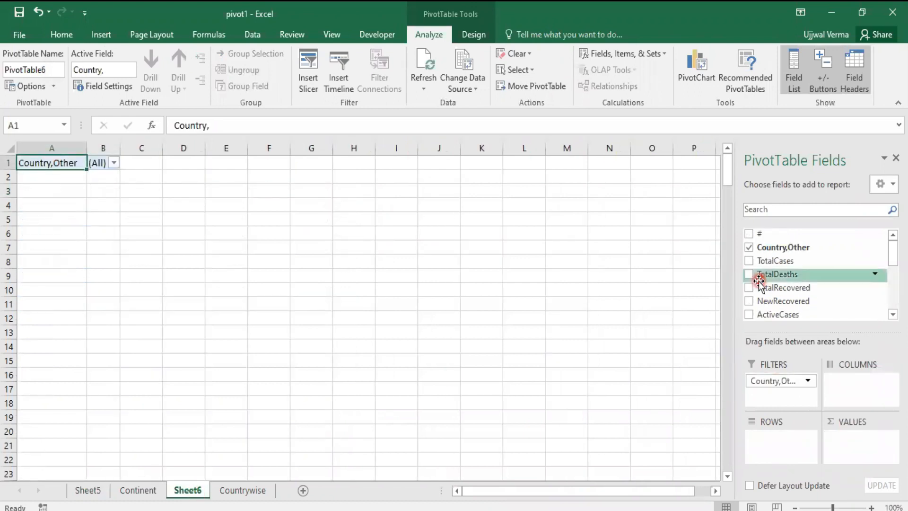
Step: Add the TotalCases, TotalDeaths and TotalRecovered fields to the country PivotTable on Sheet6
{"action": "left_click", "coordinate": [751, 261]}
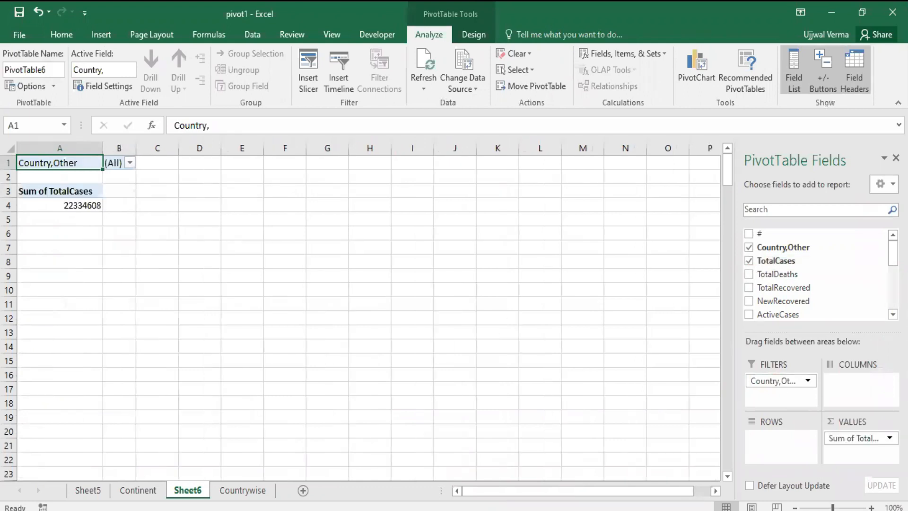
{"action": "left_click", "coordinate": [750, 273]}
{"action": "left_click", "coordinate": [749, 287]}
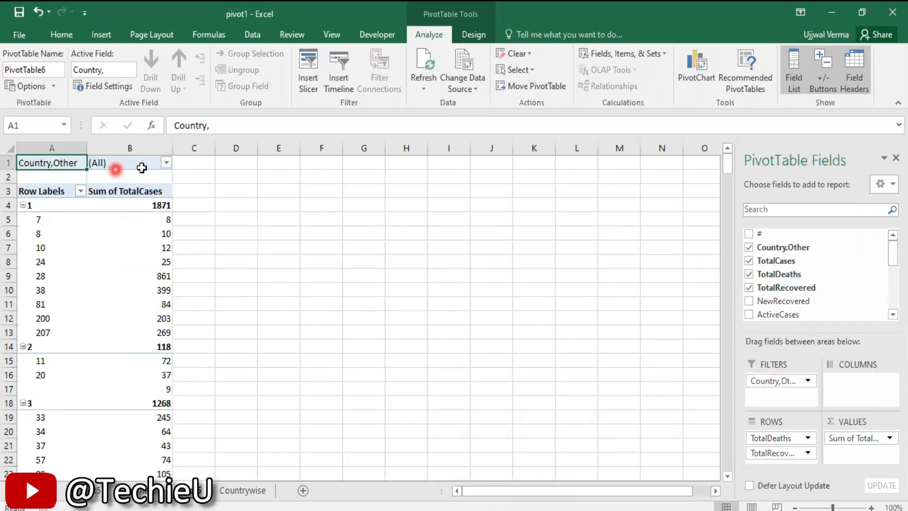
Step: Restrict the Country,Other report filter to multiple items: Afghanistan, Albania, Algeria, Andorra and Angola
{"action": "left_click", "coordinate": [167, 163]}
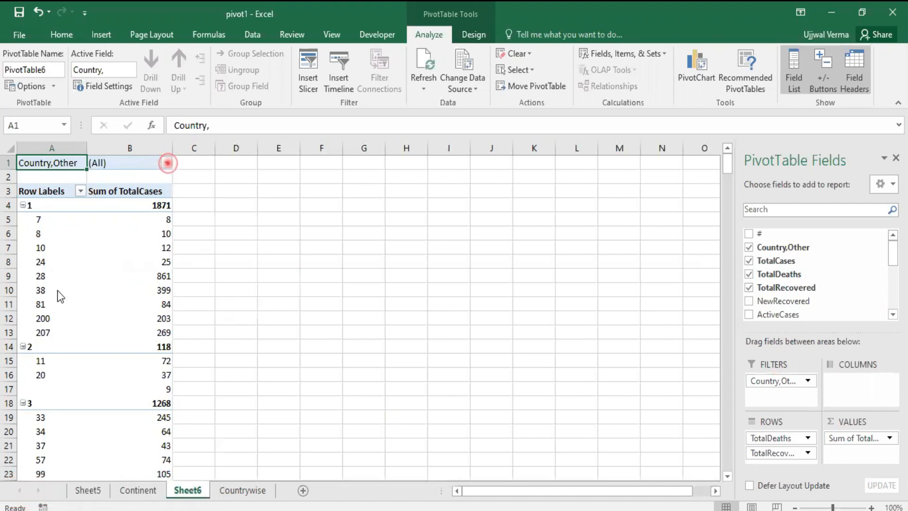
{"action": "left_click", "coordinate": [19, 320]}
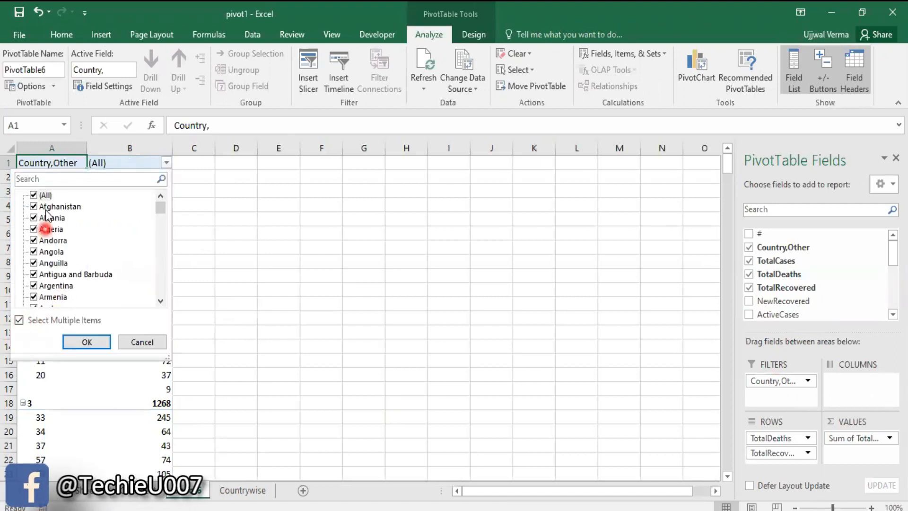
{"action": "left_click", "coordinate": [34, 195]}
{"action": "left_click", "coordinate": [33, 206]}
{"action": "left_click", "coordinate": [34, 217]}
{"action": "left_click", "coordinate": [33, 229]}
{"action": "left_click", "coordinate": [34, 240]}
{"action": "left_click", "coordinate": [33, 251]}
{"action": "left_click", "coordinate": [87, 339]}
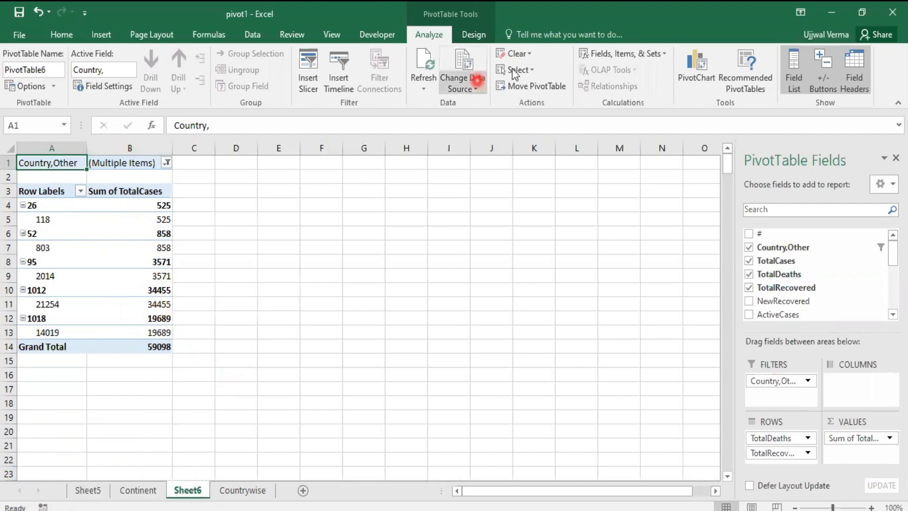
Step: Turn off subtotals in the country PivotTable and show its report layout in tabular form
{"action": "left_click", "coordinate": [480, 40]}
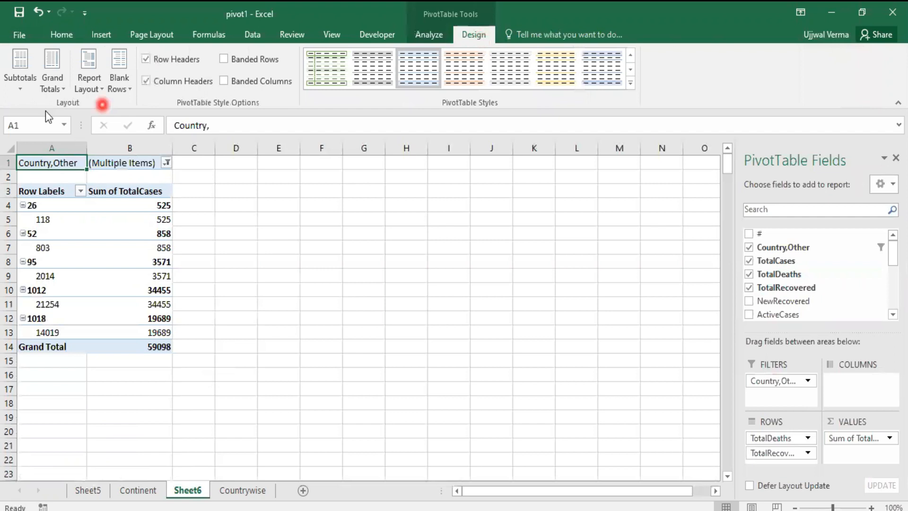
{"action": "left_click", "coordinate": [27, 84]}
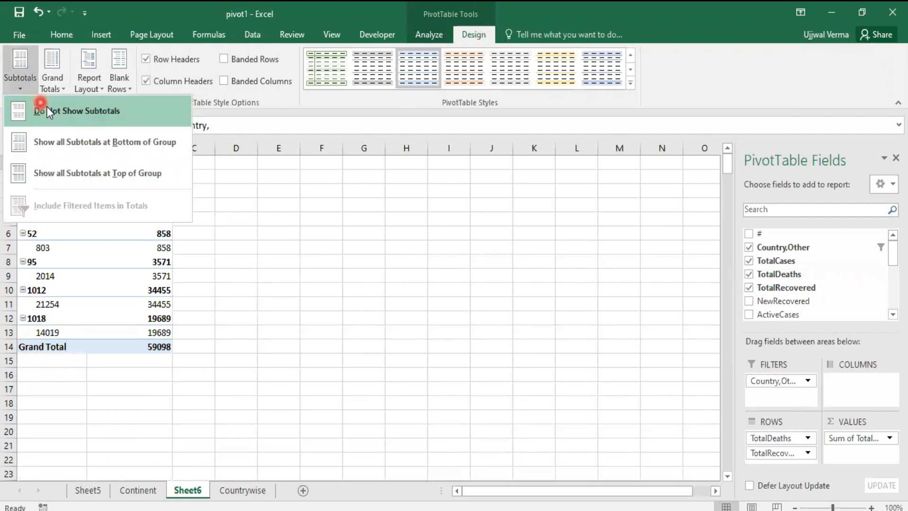
{"action": "left_click", "coordinate": [62, 111]}
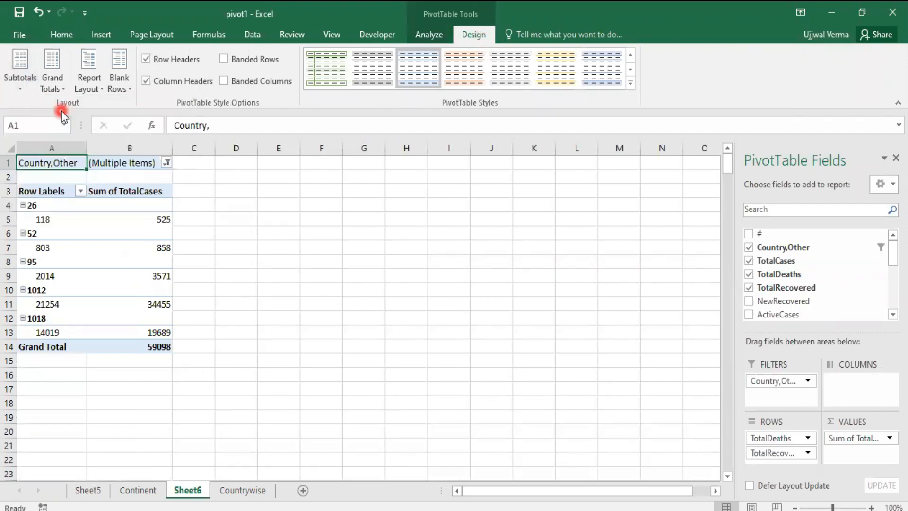
{"action": "left_click", "coordinate": [101, 86]}
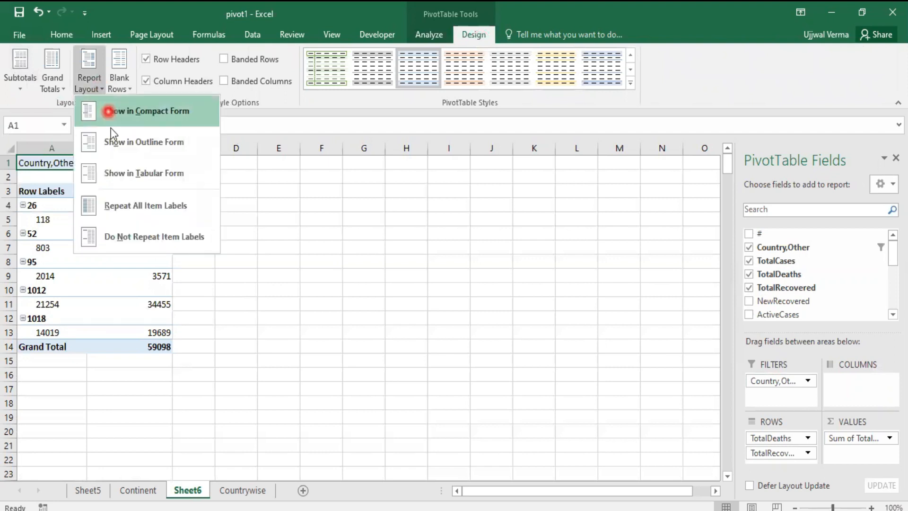
{"action": "left_click", "coordinate": [114, 173]}
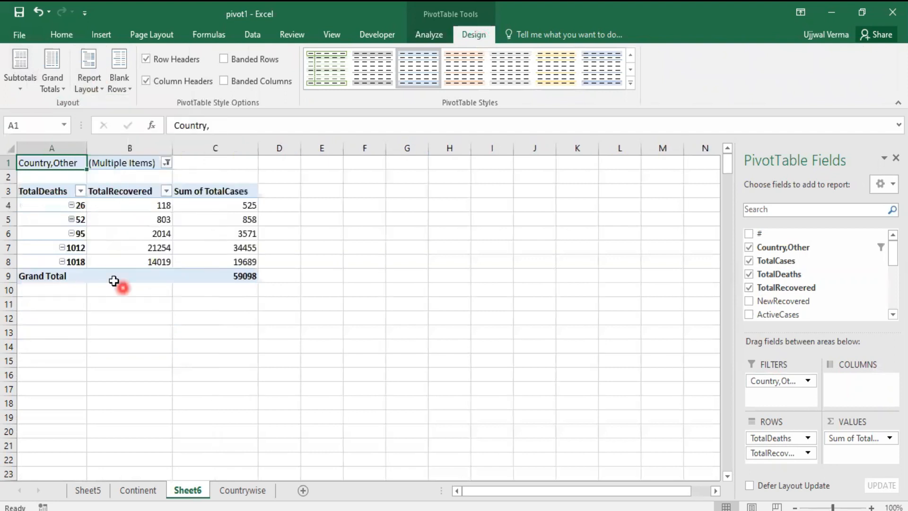
Step: Review the countries selected in the Country,Other filter and move that field to the rows ahead of TotalDeaths
{"action": "left_click", "coordinate": [167, 164]}
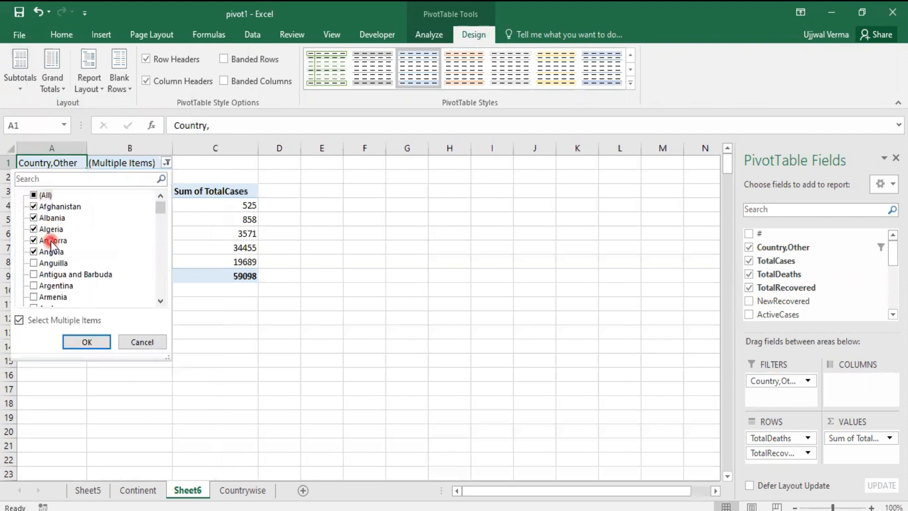
{"action": "left_click", "coordinate": [269, 311]}
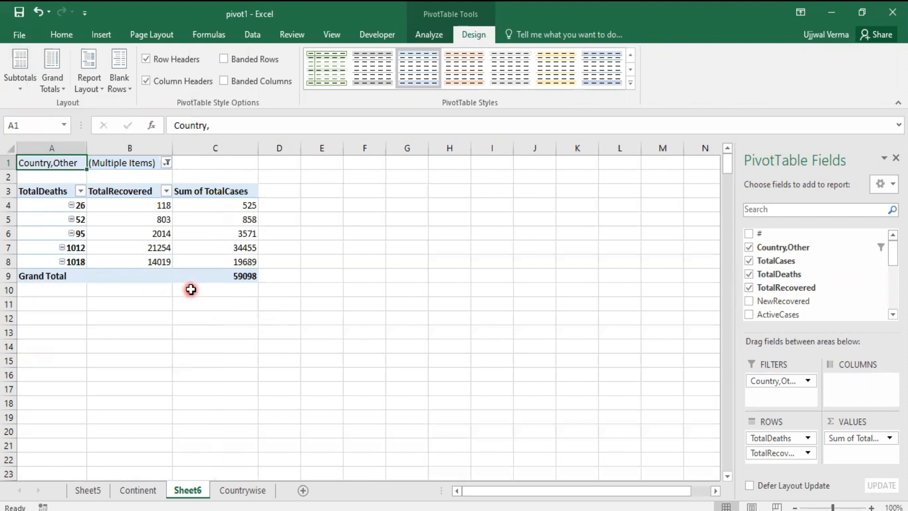
{"action": "left_click_drag", "start_coordinate": [778, 382], "coordinate": [773, 431]}
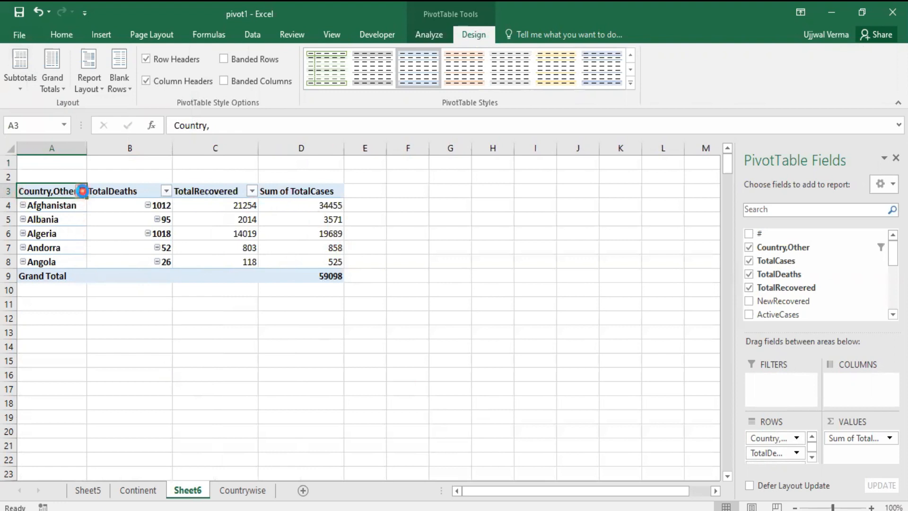
Step: Filter the Country,Other row labels to the countries matching the search text "ind"
{"action": "left_click", "coordinate": [82, 190]}
{"action": "left_click", "coordinate": [124, 310]}
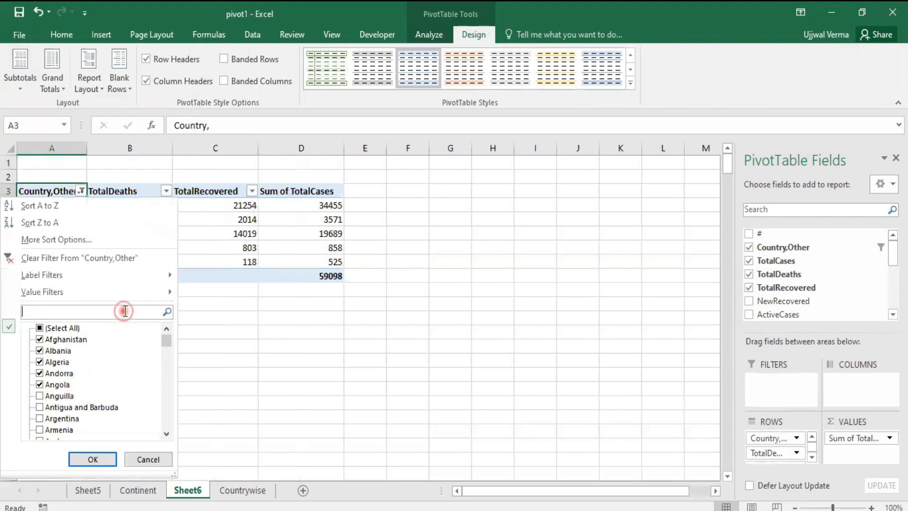
{"action": "type", "text": "ind"}
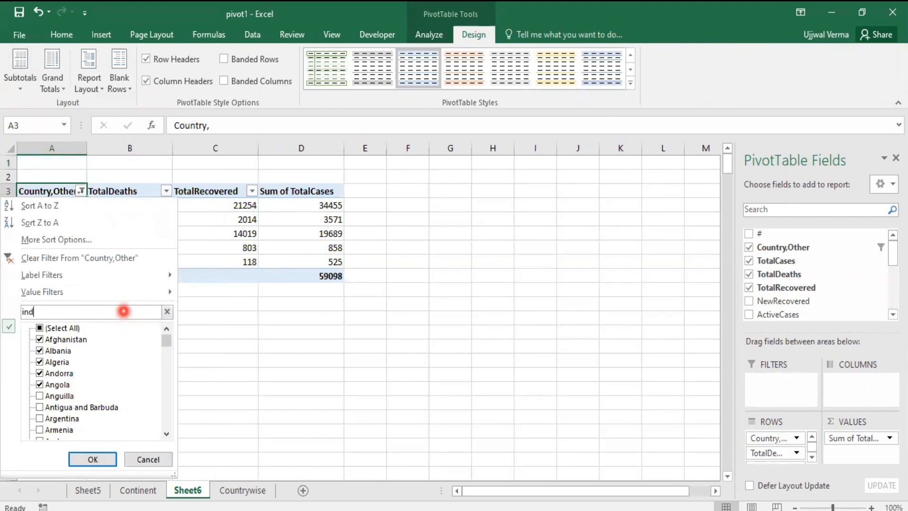
{"action": "left_click", "coordinate": [96, 458]}
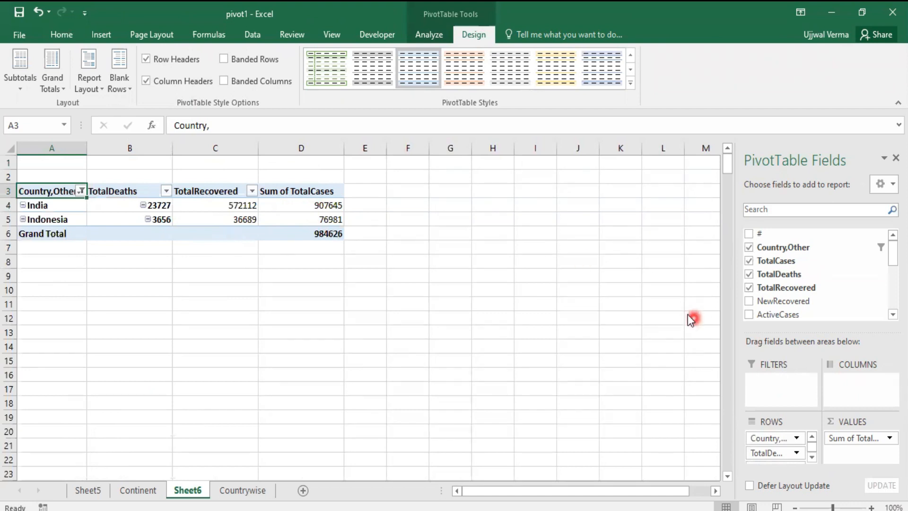
Step: Add ActiveCases to the rows and try TotalDeaths and TotalRecovered as column labels instead of row labels
{"action": "left_click", "coordinate": [749, 314]}
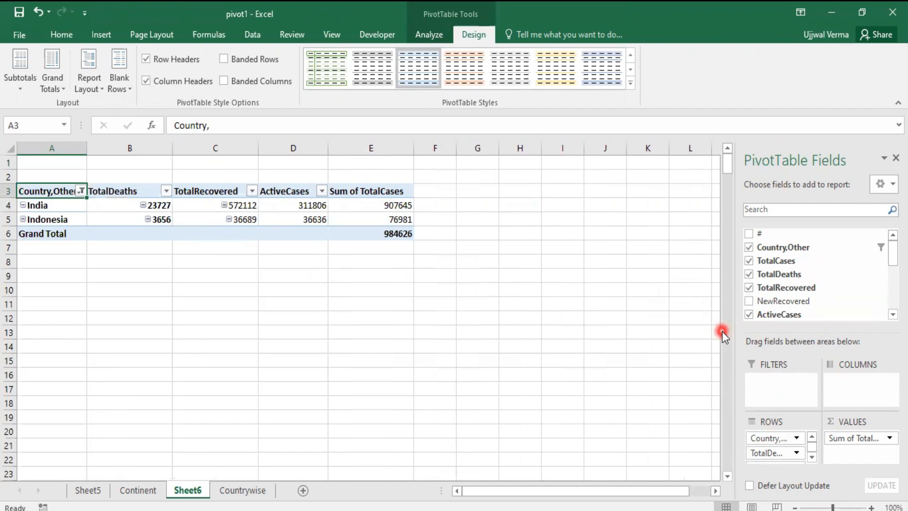
{"action": "scroll", "coordinate": [795, 447], "scroll_direction": "down", "scroll_amount": 2}
{"action": "scroll", "coordinate": [794, 447], "scroll_direction": "up", "scroll_amount": 2}
{"action": "left_click_drag", "start_coordinate": [787, 455], "coordinate": [850, 389]}
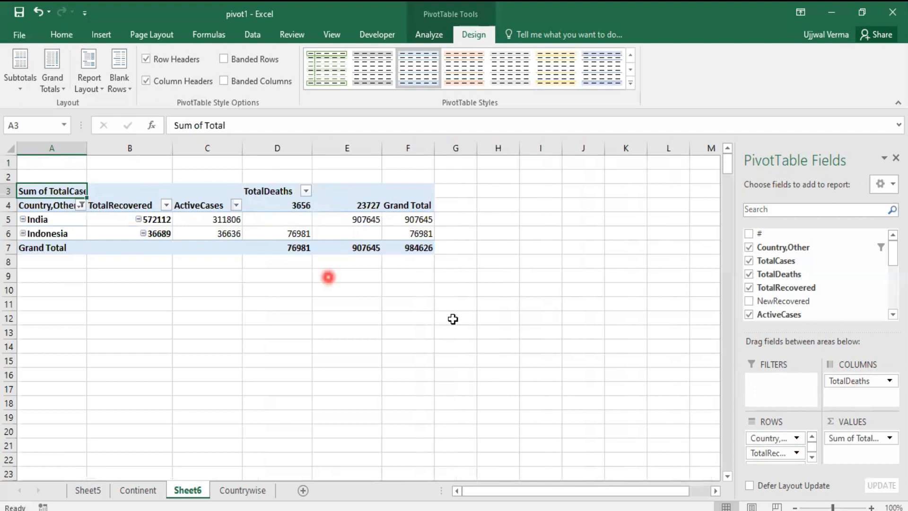
{"action": "left_click_drag", "start_coordinate": [767, 456], "coordinate": [852, 396]}
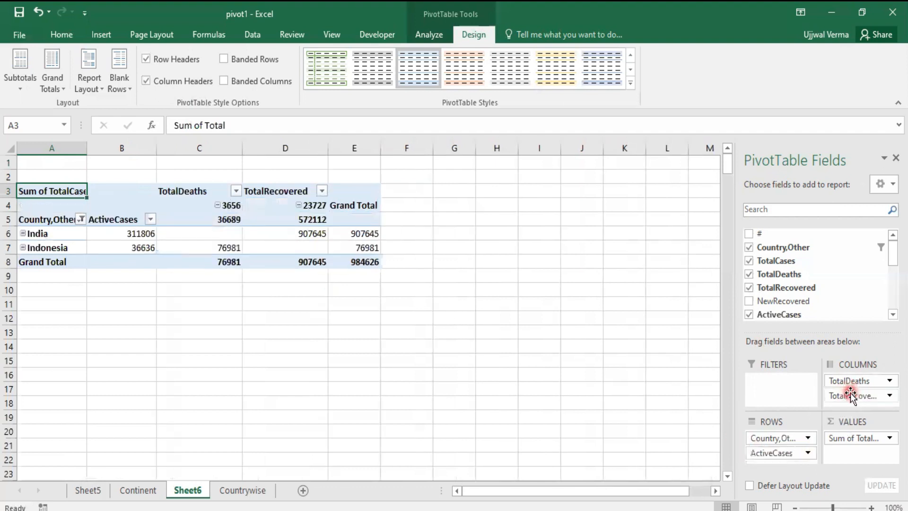
Step: Undo the column, ActiveCases, country search filter and row placement changes, returning Country,Other to the report filter
{"action": "key", "text": "ctrl+z"}
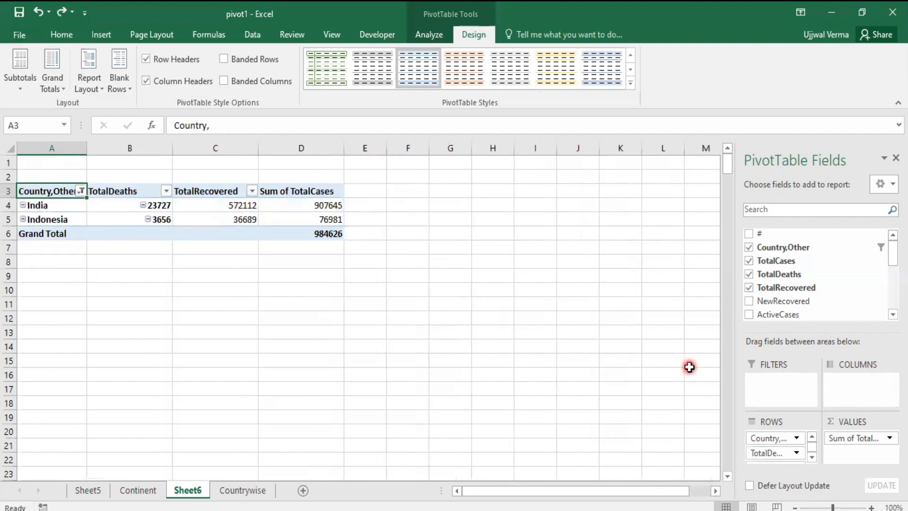
{"action": "key", "text": "ctrl+z"}
{"action": "key", "text": "ctrl+z"}
Step: Remove TotalDeaths and TotalRecovered from the rows of the country PivotTable
{"action": "left_click", "coordinate": [771, 451]}
{"action": "left_click_drag", "start_coordinate": [771, 452], "coordinate": [662, 416]}
Step: Move Country,Other from the report filter to the rows and include all countries in its filter
{"action": "left_click_drag", "start_coordinate": [777, 384], "coordinate": [787, 438]}
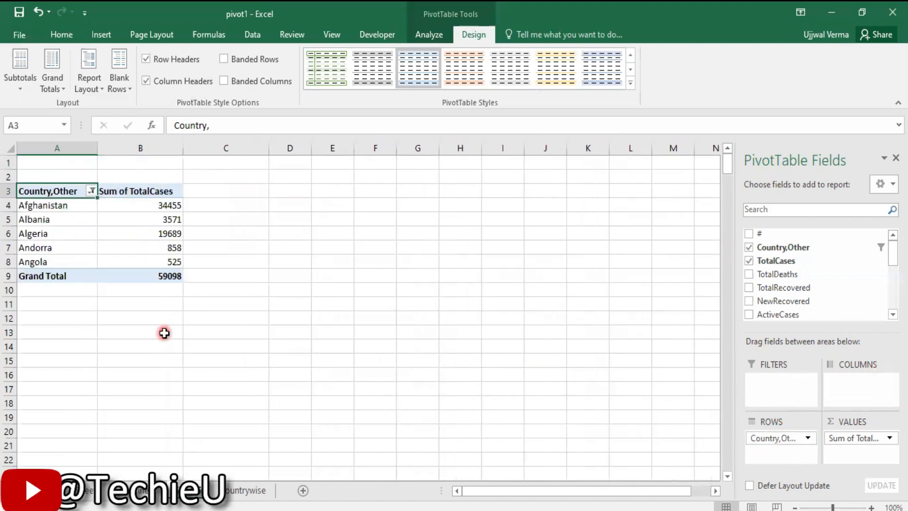
{"action": "left_click", "coordinate": [93, 193]}
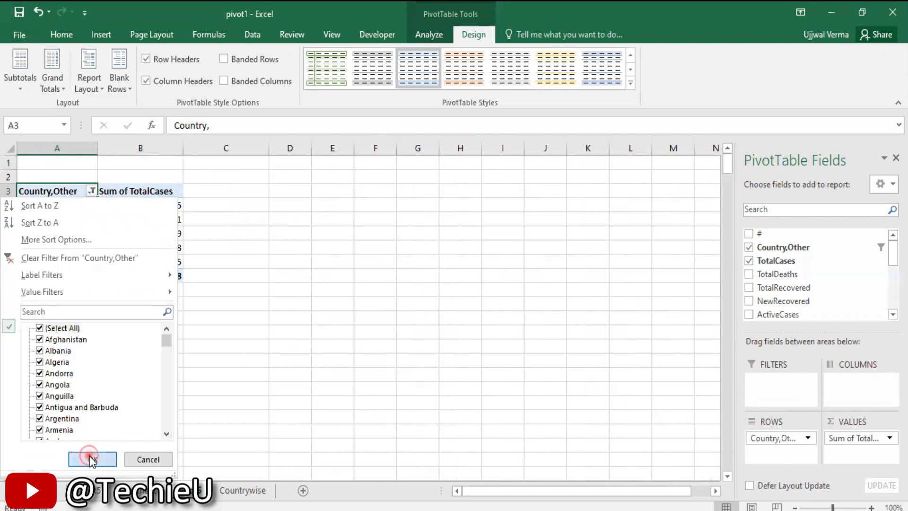
{"action": "left_click", "coordinate": [91, 459]}
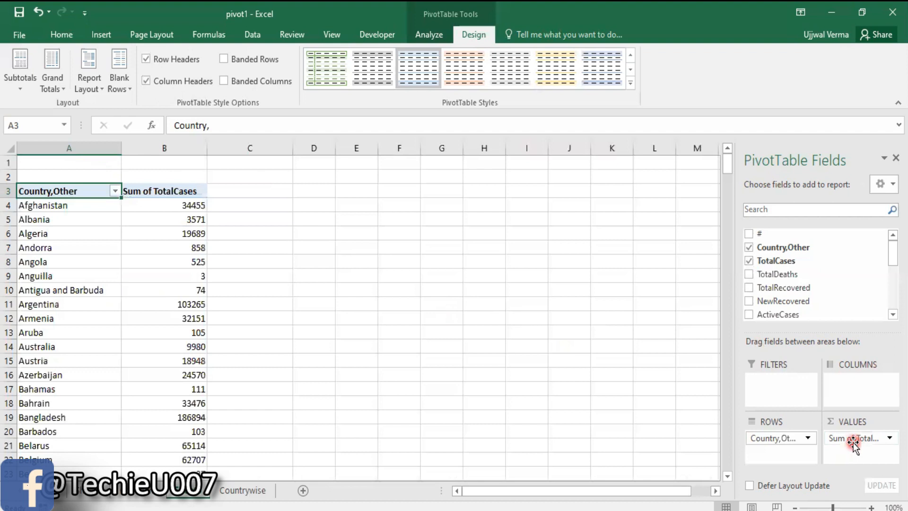
Step: Try TotalCases as column labels across the countries, and return it to the values area as a sum
{"action": "left_click_drag", "start_coordinate": [853, 442], "coordinate": [847, 383]}
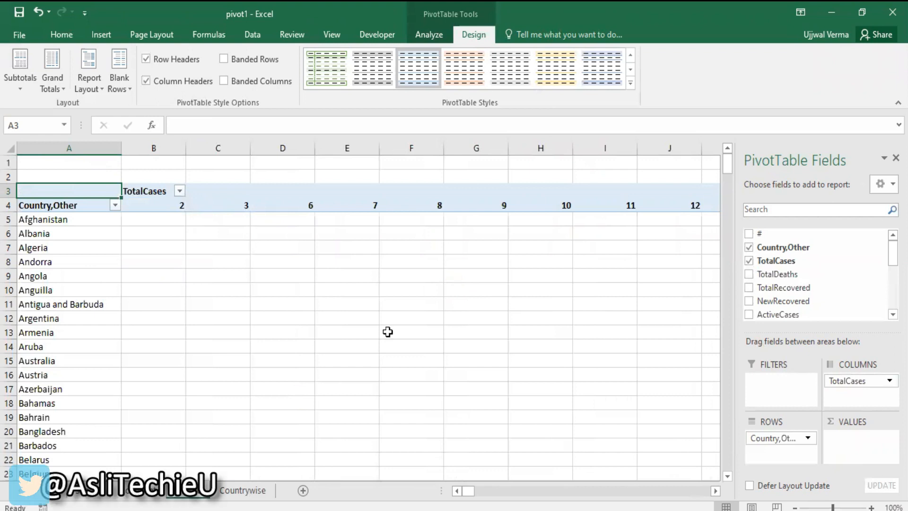
{"action": "mouse_move", "coordinate": [470, 494]}
{"action": "left_mouse_down"}
{"action": "mouse_move", "coordinate": [649, 495]}
{"action": "mouse_move", "coordinate": [453, 492]}
{"action": "left_mouse_up"}
{"action": "left_click_drag", "start_coordinate": [848, 381], "coordinate": [850, 447]}
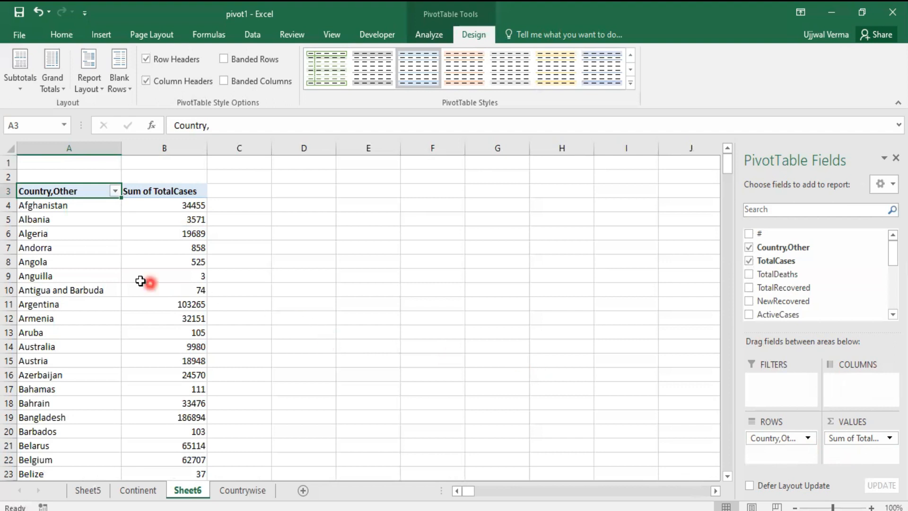
{"action": "scroll", "coordinate": [169, 286], "scroll_direction": "down", "scroll_amount": 3}
{"action": "scroll", "coordinate": [168, 287], "scroll_direction": "down", "scroll_amount": 3}
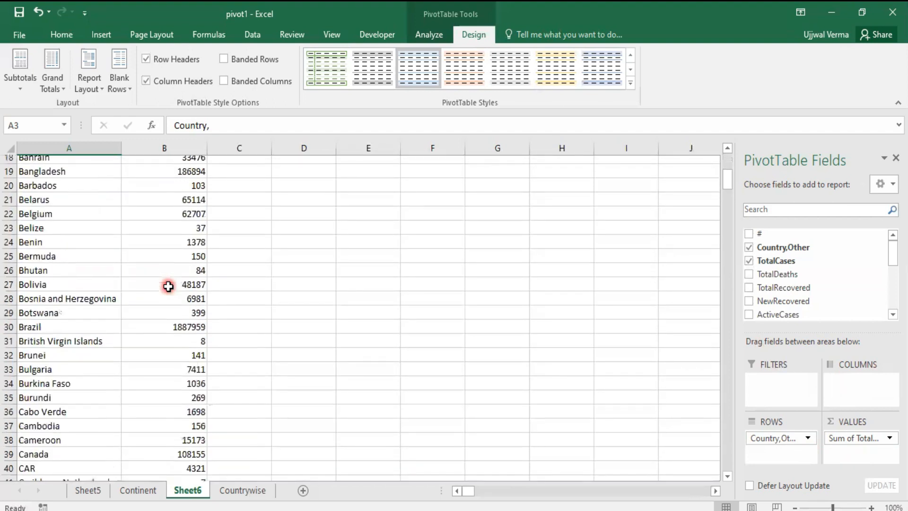
Step: Insert a 3-D clustered column PivotChart from the continent PivotTable range A3:D10 on Sheet5
{"action": "scroll", "coordinate": [169, 286], "scroll_direction": "up", "scroll_amount": 5}
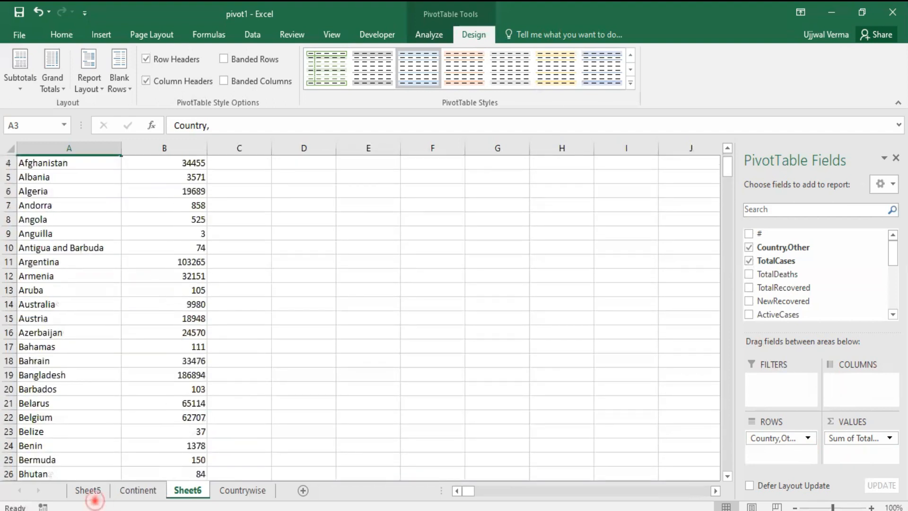
{"action": "left_click", "coordinate": [93, 490]}
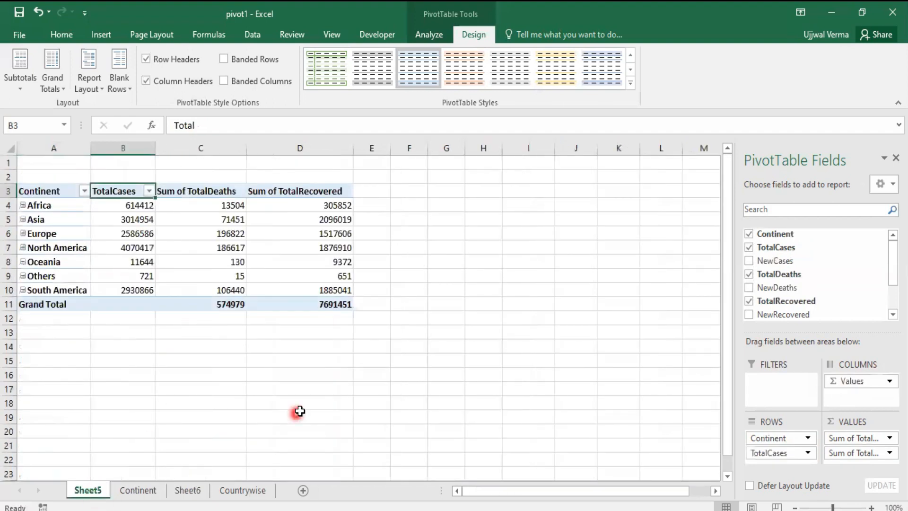
{"action": "left_click_drag", "start_coordinate": [42, 192], "coordinate": [300, 287]}
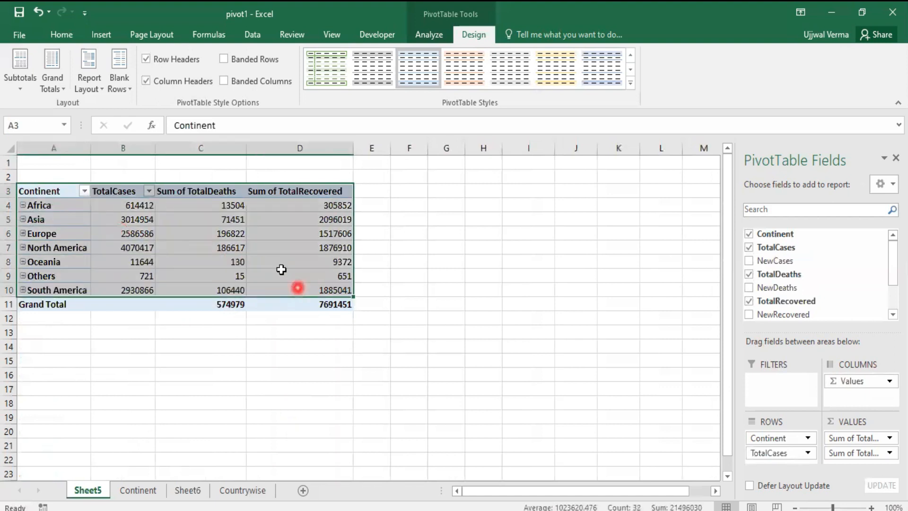
{"action": "left_click", "coordinate": [96, 37]}
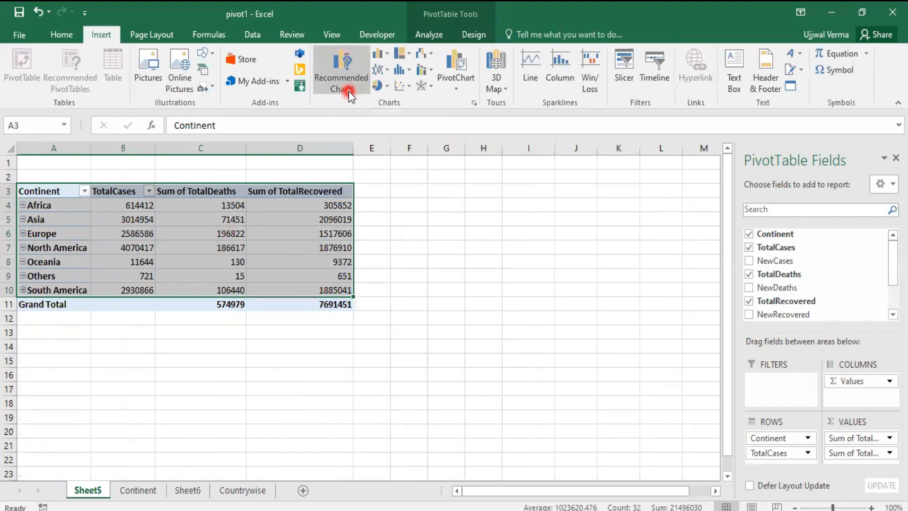
{"action": "left_click", "coordinate": [384, 55]}
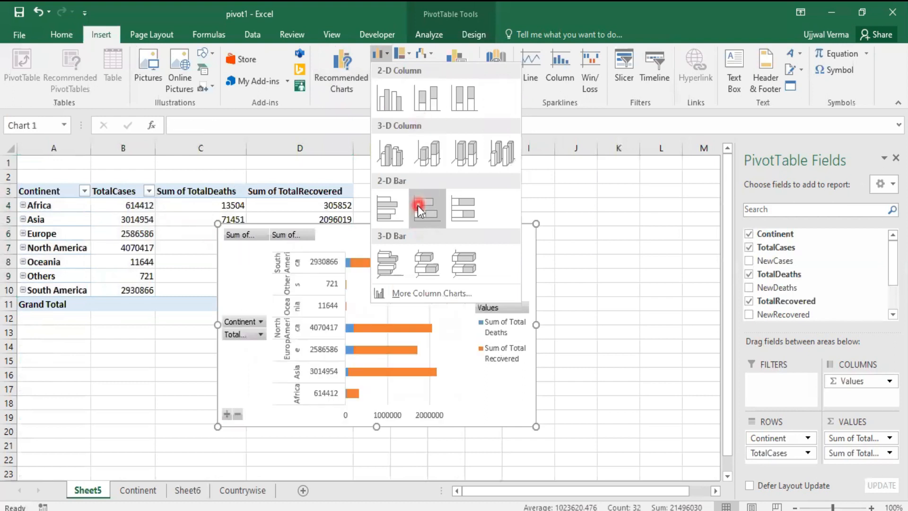
{"action": "left_click", "coordinate": [398, 154]}
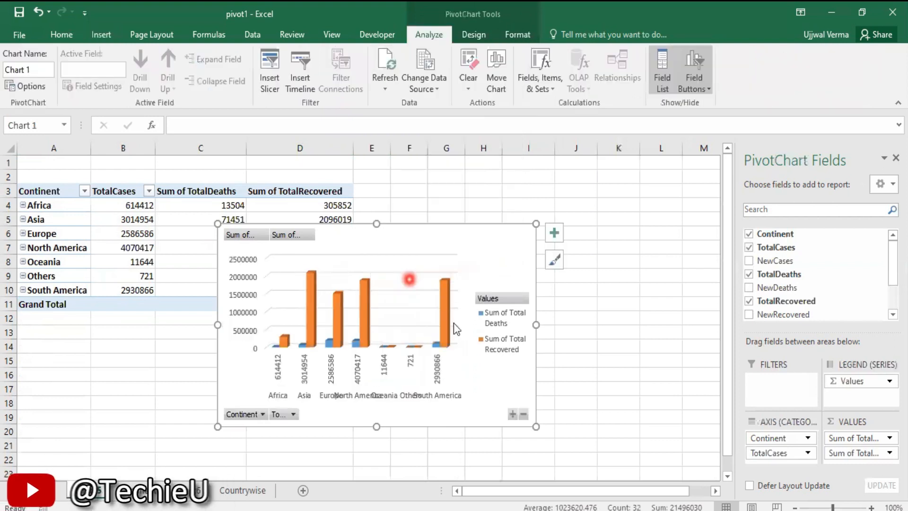
Step: Widen the continent PivotChart to about column J's right edge and add data labels to its columns
{"action": "left_click_drag", "start_coordinate": [537, 323], "coordinate": [595, 322]}
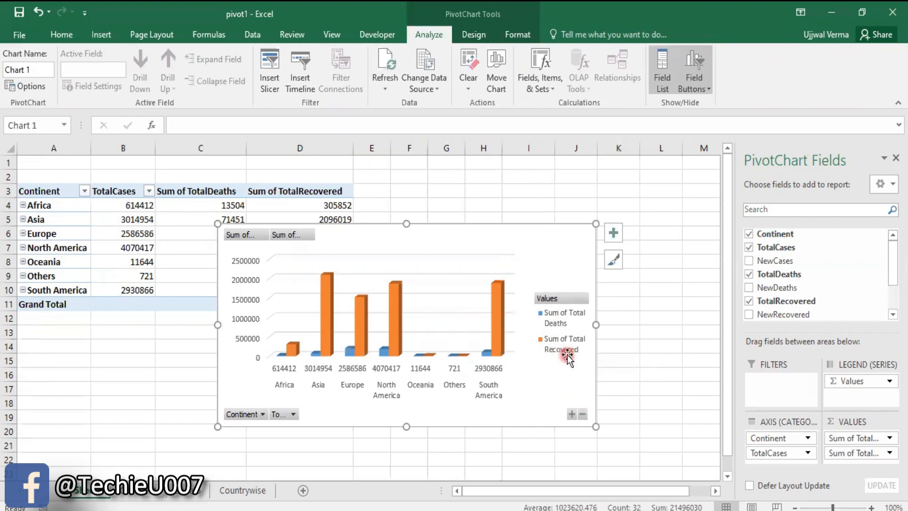
{"action": "left_click", "coordinate": [617, 234]}
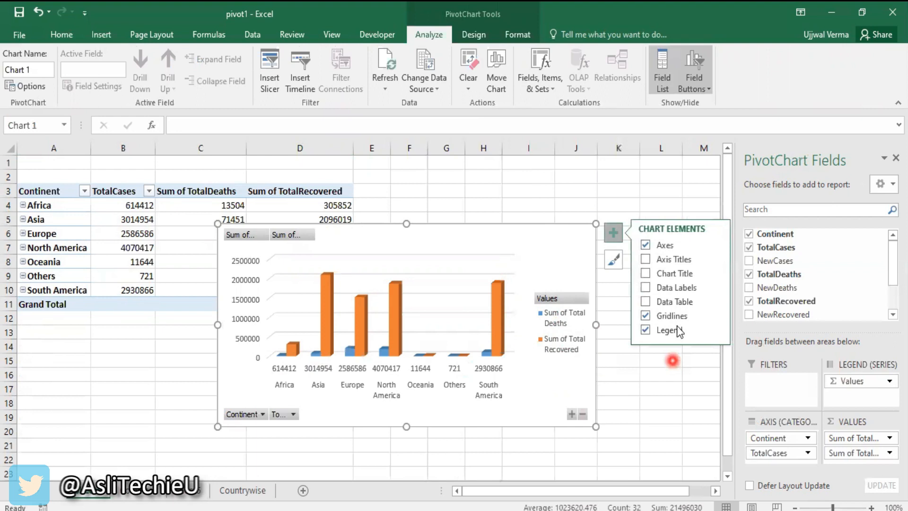
{"action": "left_click", "coordinate": [646, 288]}
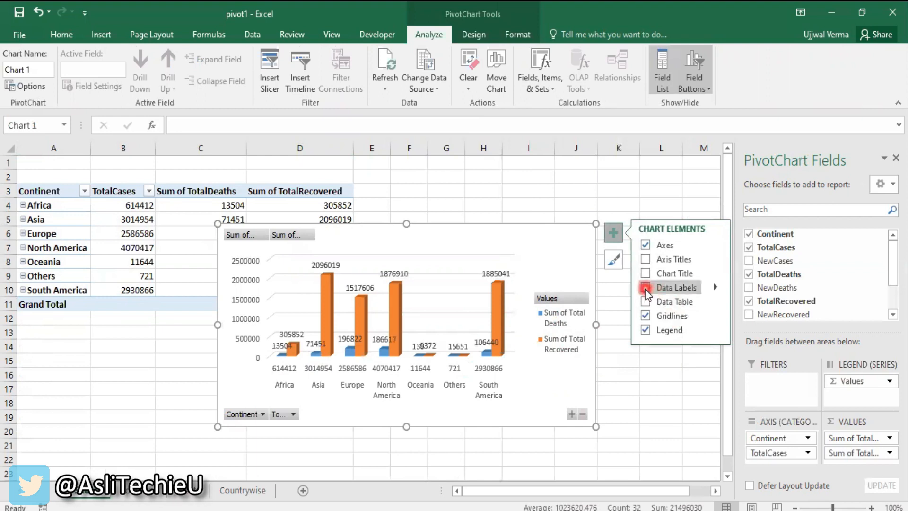